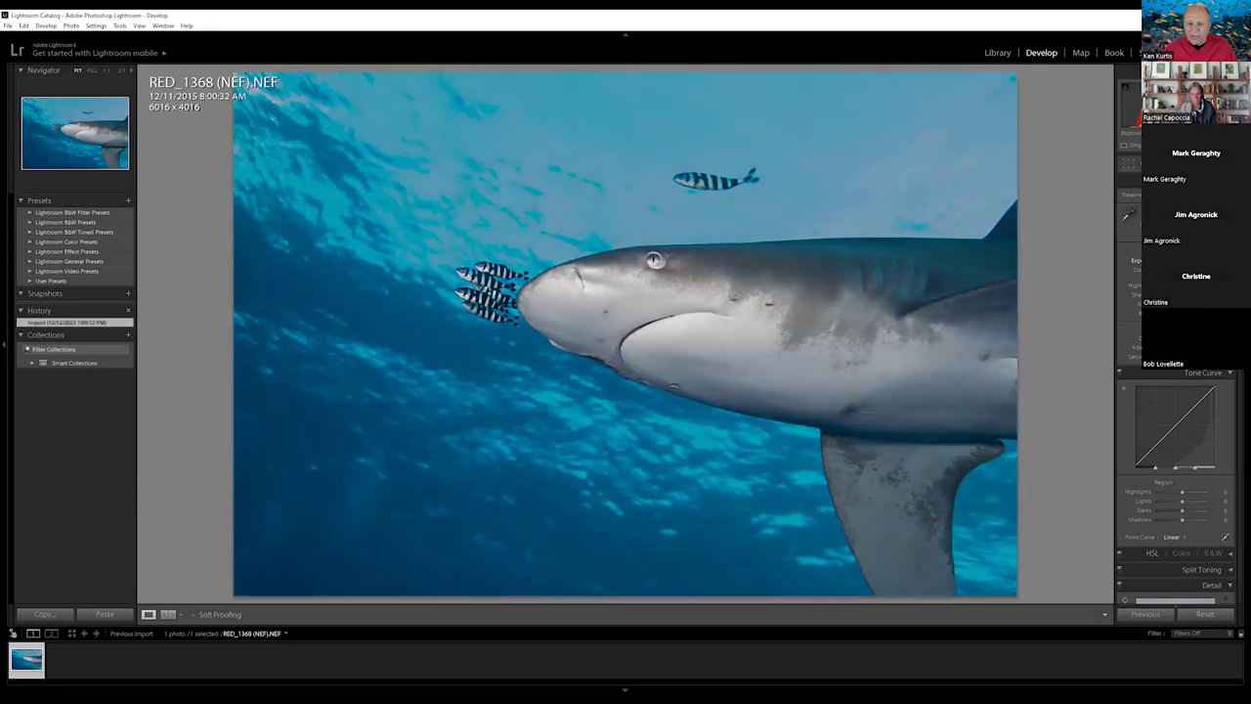
Lower the photo's Exposure to -2.72, undoing and redoing the change to compare it with the original
{"action": "left_click_drag", "start_coordinate": [1125, 86], "coordinate": [1123, 144]}
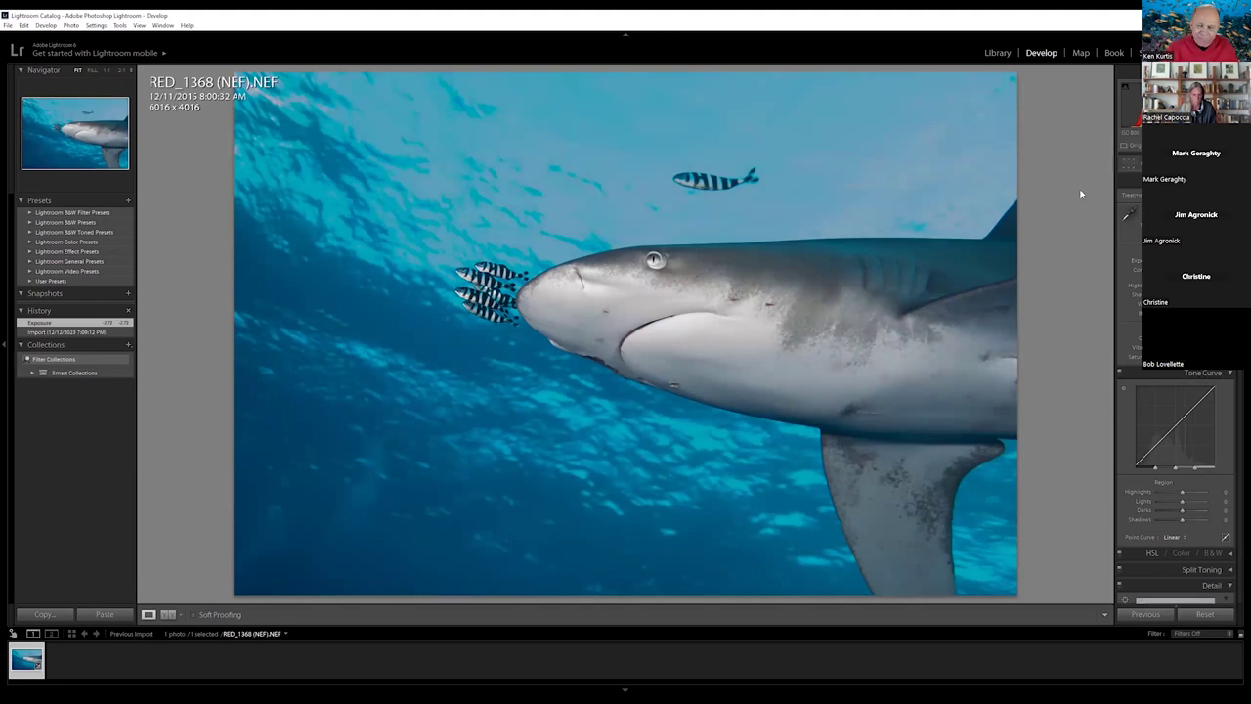
{"action": "key", "text": "ctrl+z"}
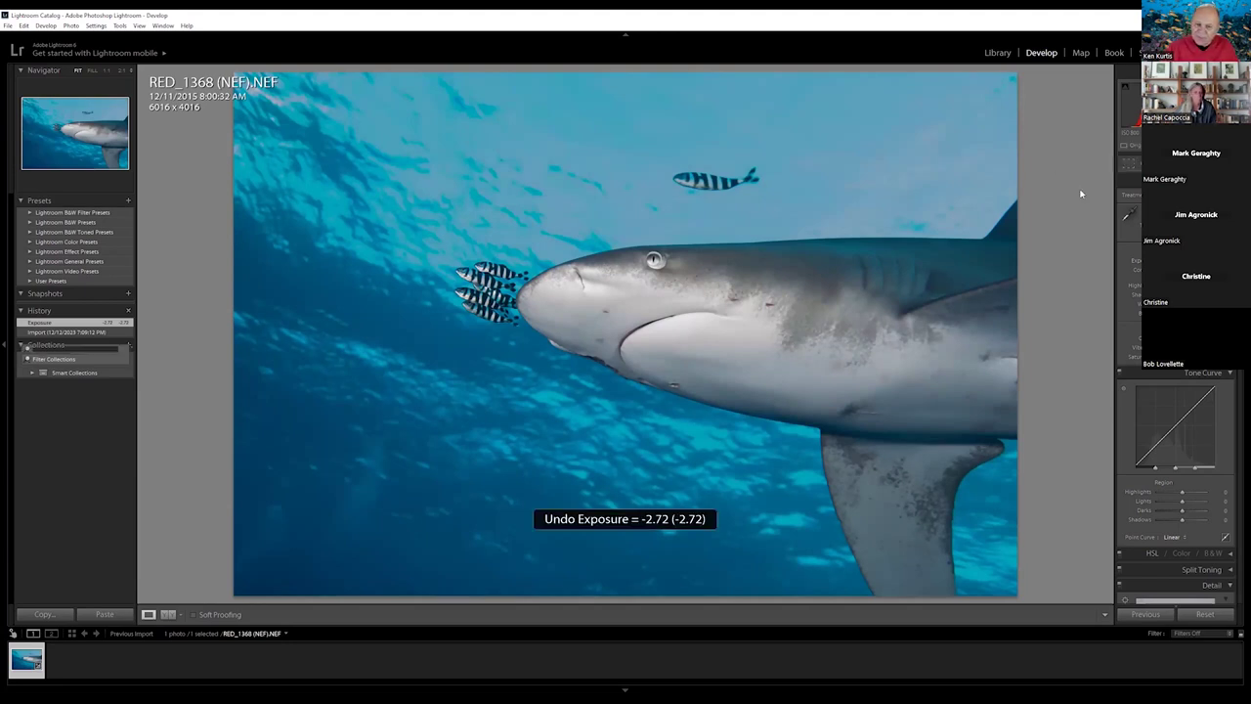
{"action": "left_click", "coordinate": [25, 26]}
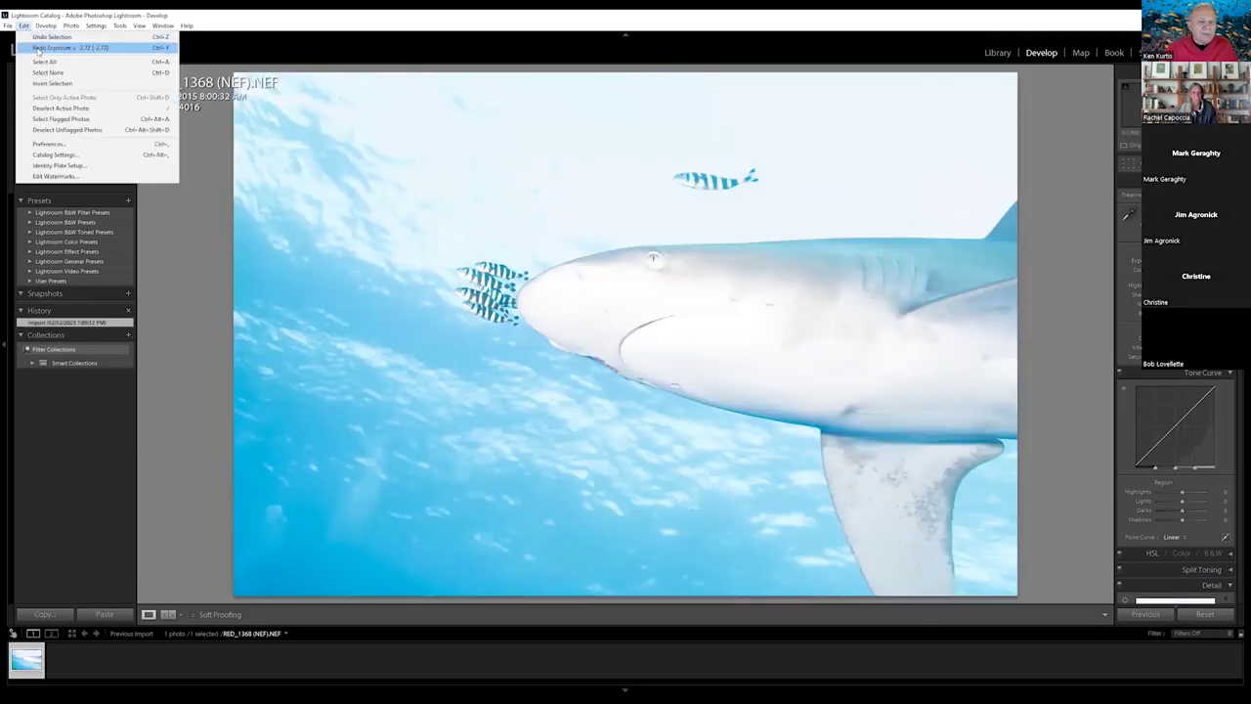
{"action": "left_click", "coordinate": [39, 49]}
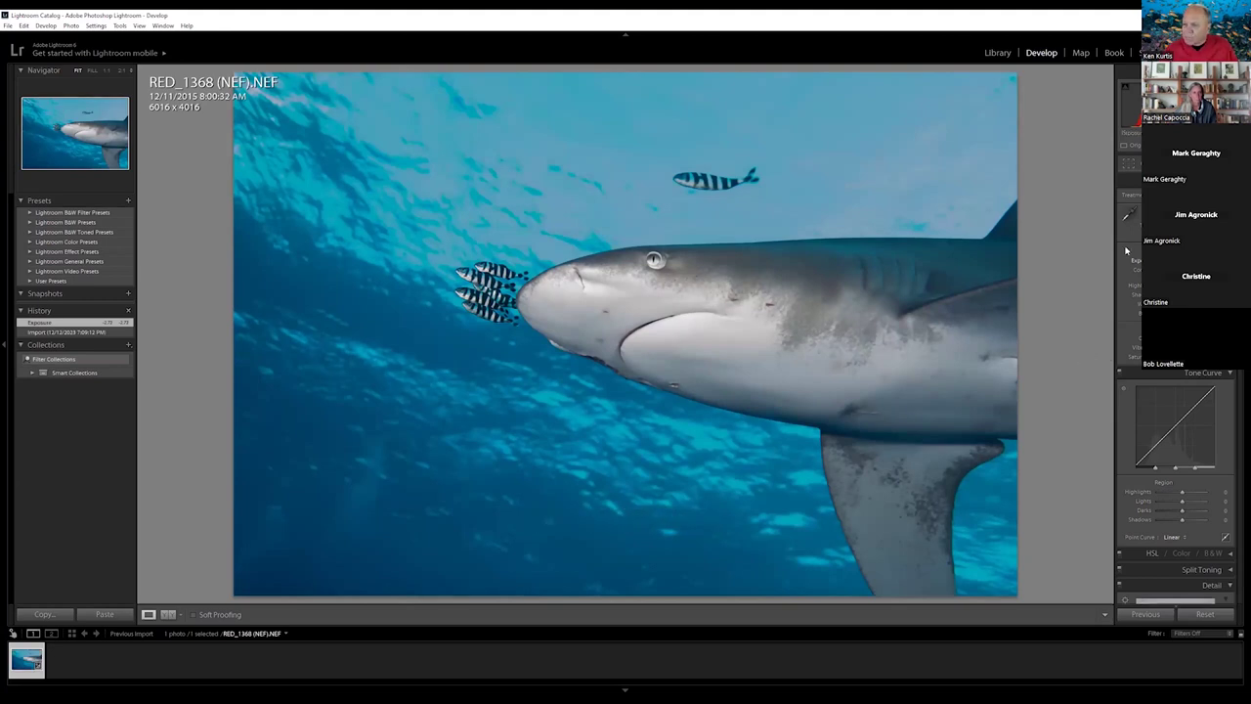
Start cropping the photo and constrain the crop to a 16 x 9 aspect ratio
{"action": "left_click", "coordinate": [1128, 166]}
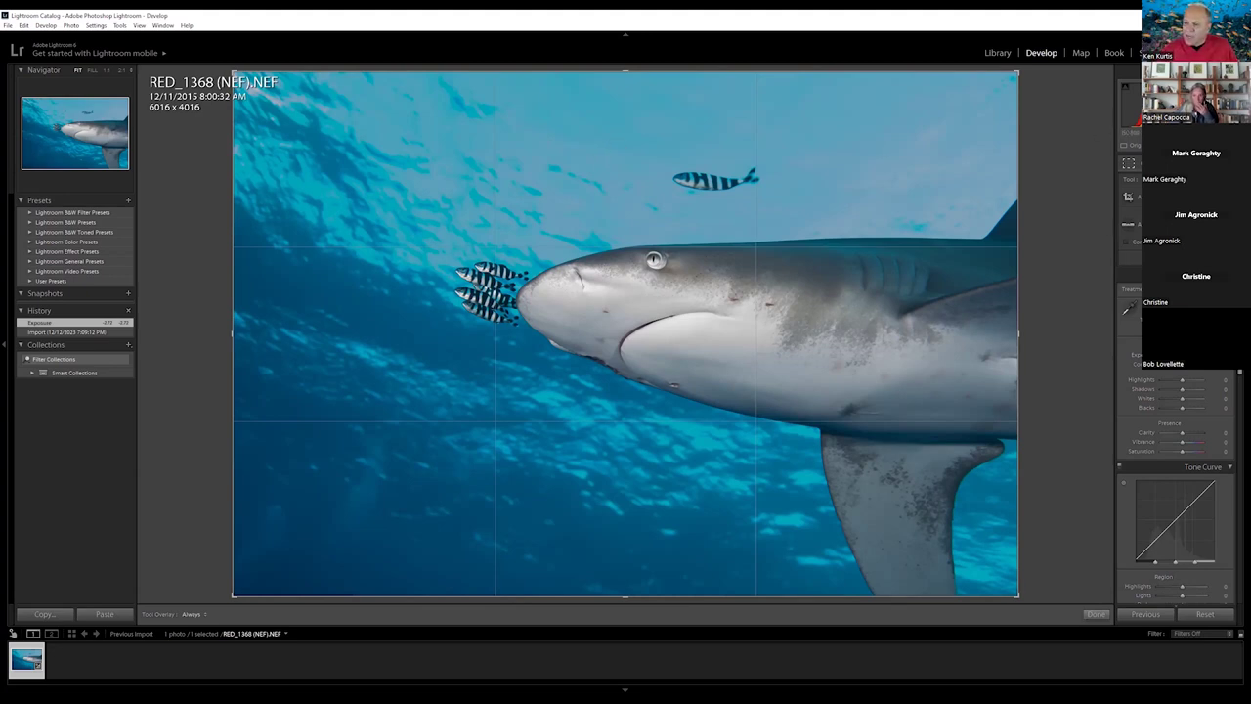
{"action": "left_click", "coordinate": [1130, 167]}
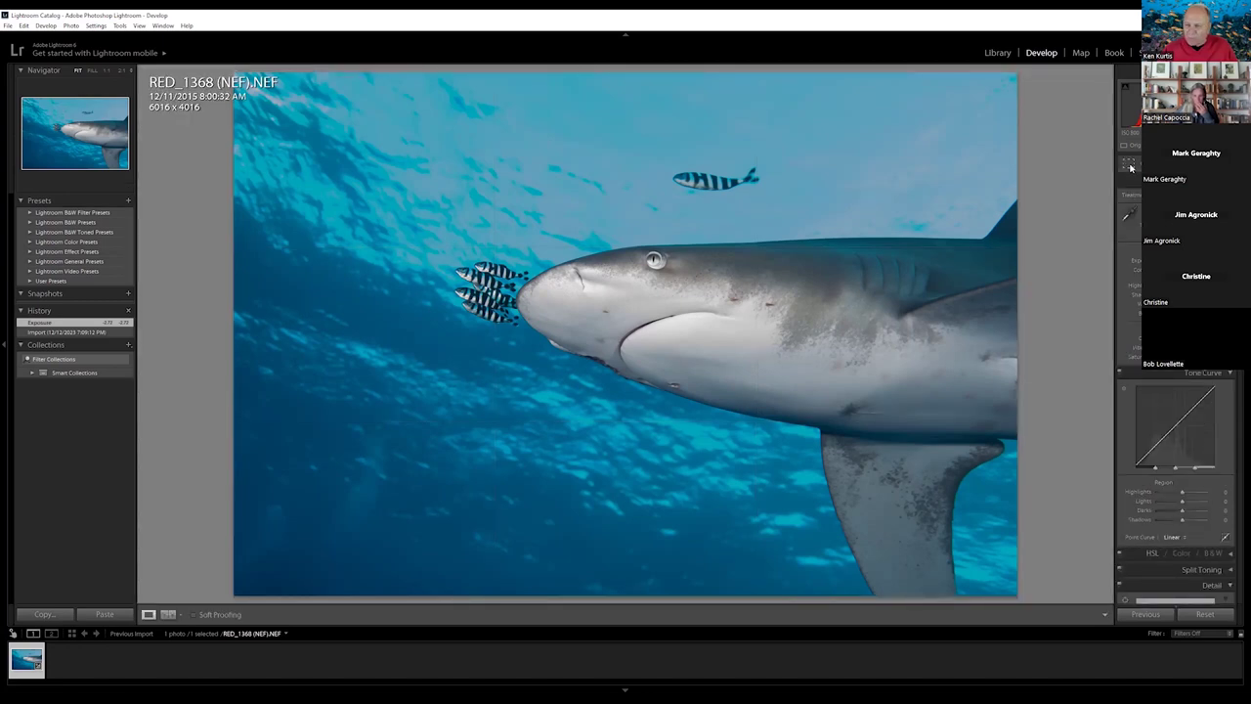
{"action": "left_click", "coordinate": [1129, 167]}
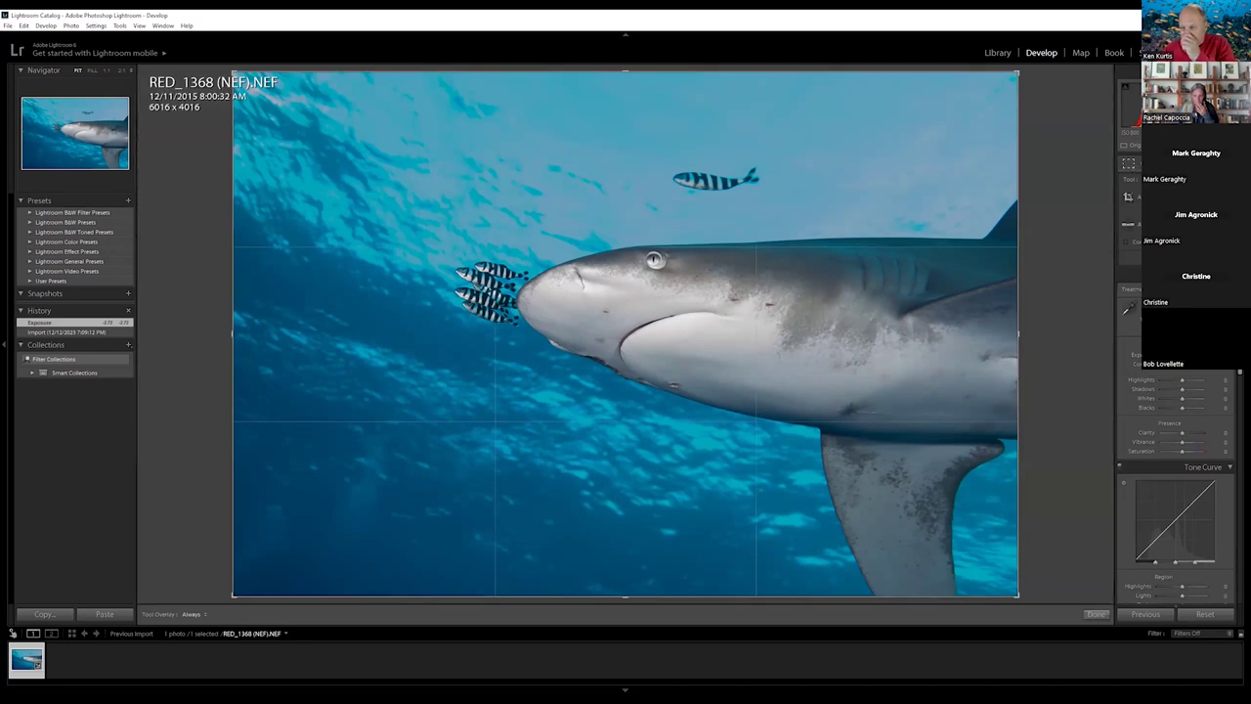
{"action": "left_click", "coordinate": [1172, 196]}
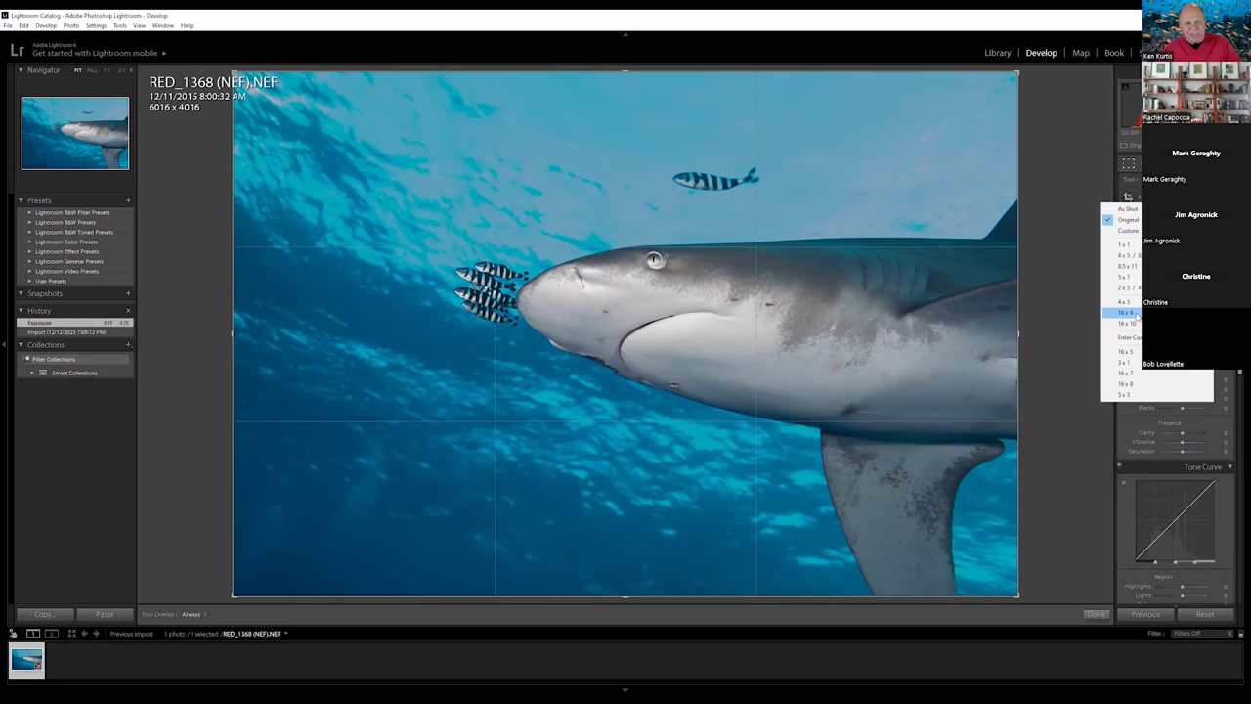
{"action": "left_click", "coordinate": [1133, 312]}
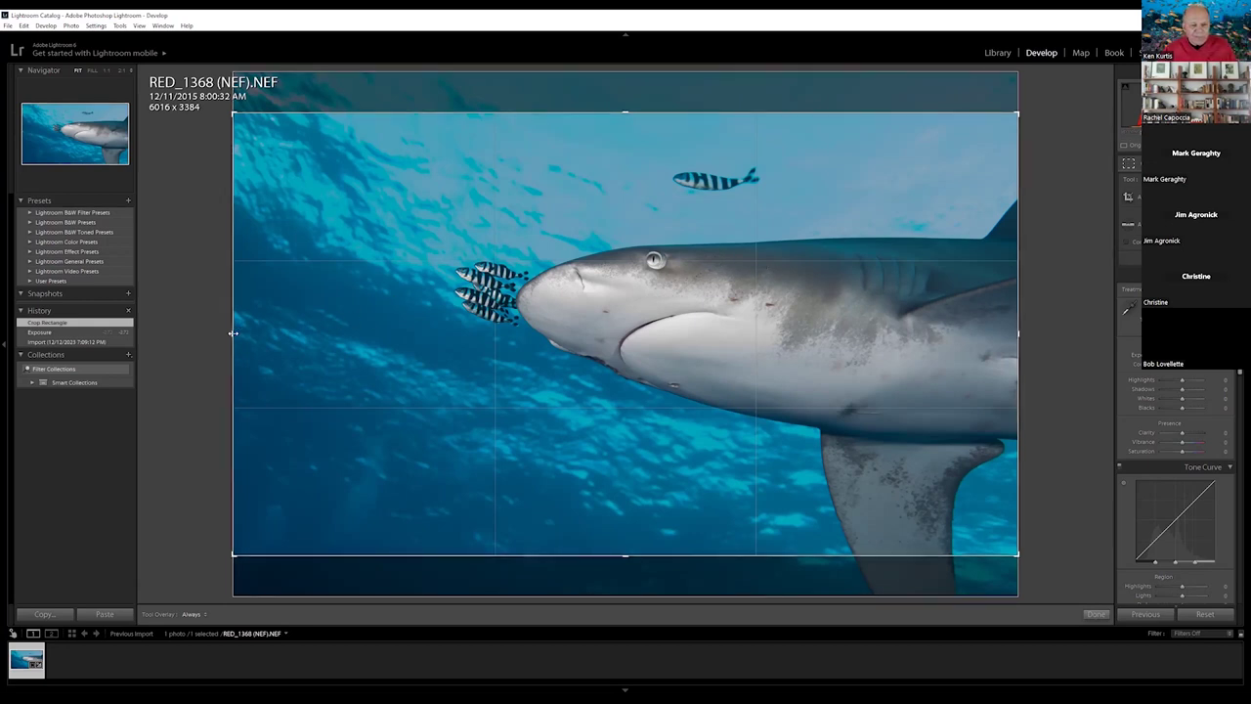
Tighten the 16 x 9 crop to about 3767 x 2119 pixels and reposition the photo to frame the shark's head and the pilot fish group
{"action": "left_click_drag", "start_coordinate": [232, 333], "coordinate": [332, 319]}
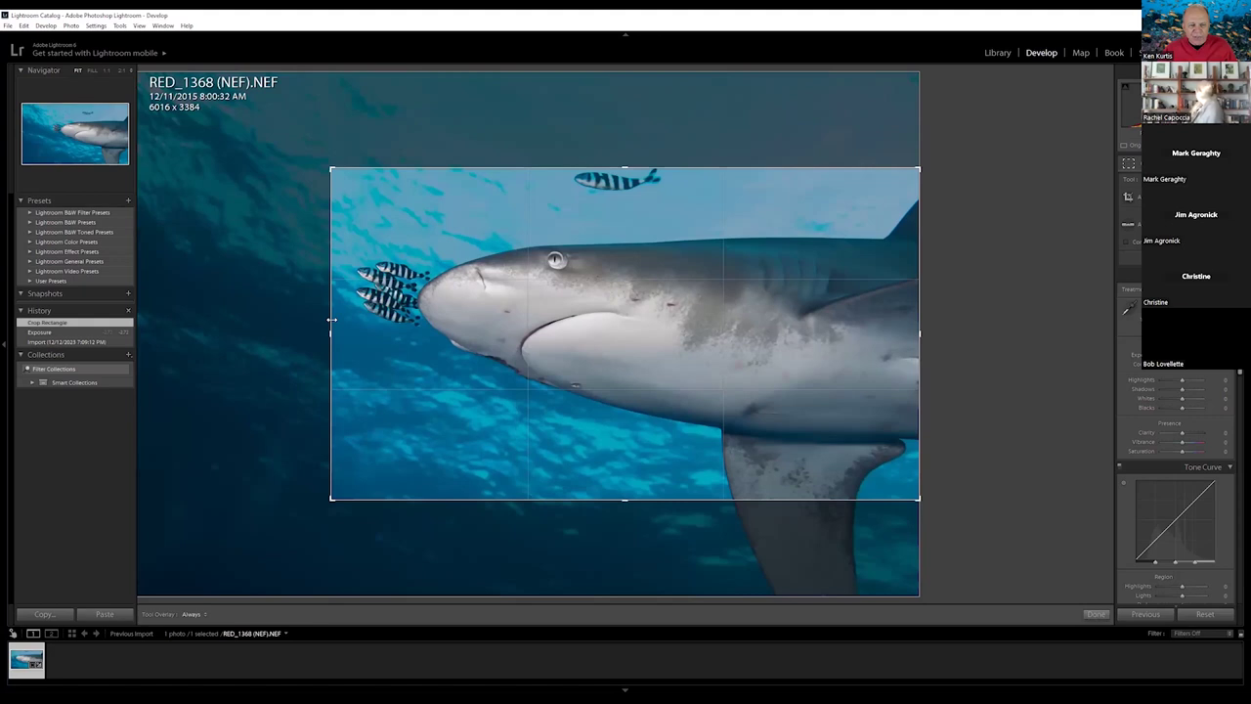
{"action": "left_click_drag", "start_coordinate": [331, 319], "coordinate": [331, 320]}
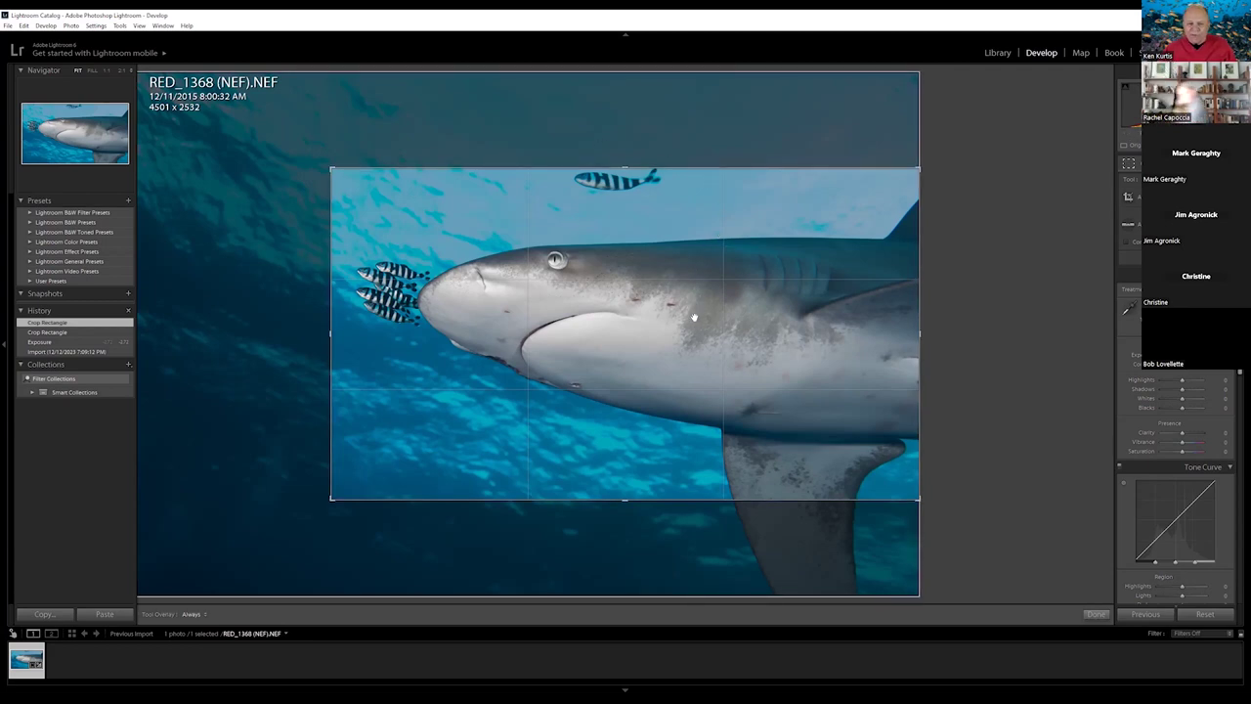
{"action": "left_click_drag", "start_coordinate": [694, 317], "coordinate": [696, 339]}
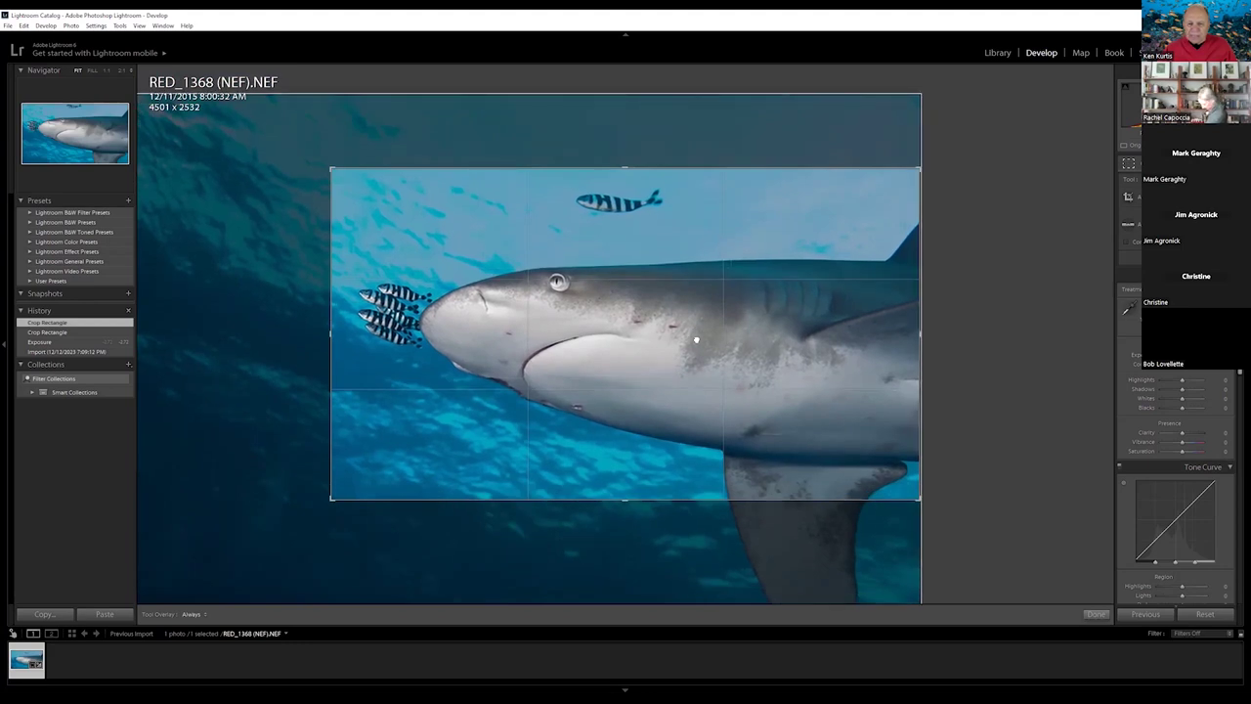
{"action": "left_click_drag", "start_coordinate": [696, 339], "coordinate": [695, 339]}
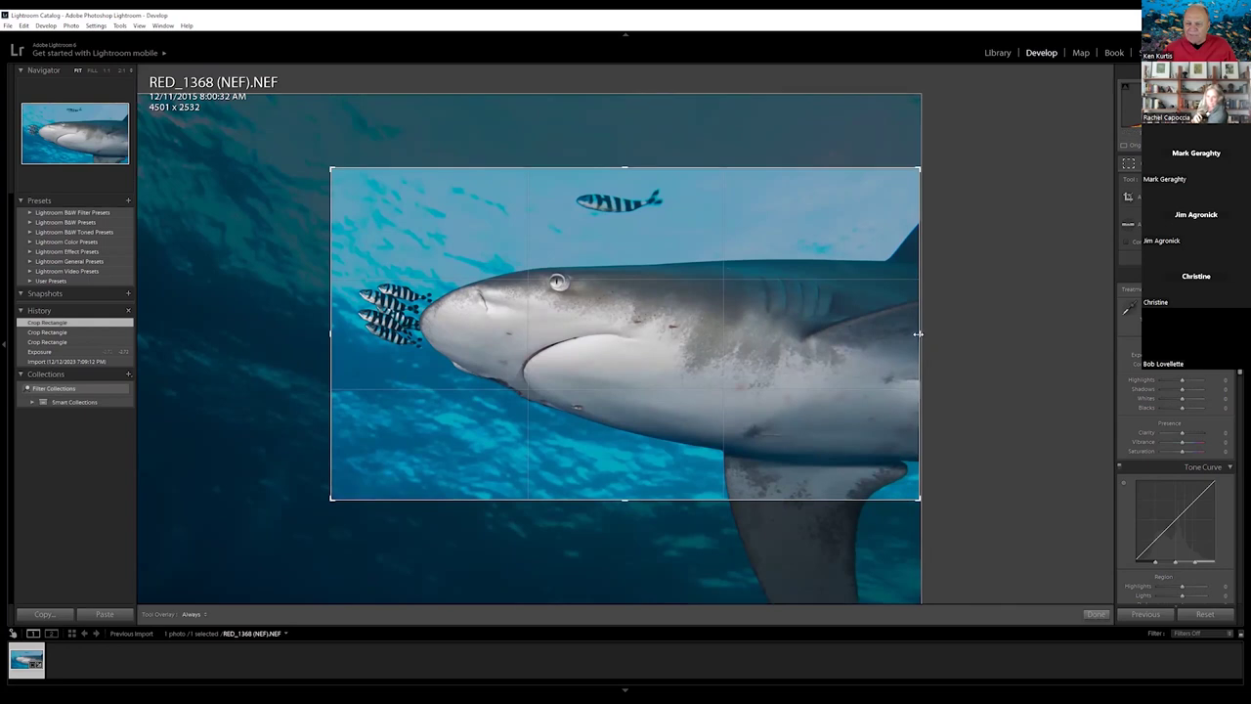
{"action": "left_click_drag", "start_coordinate": [626, 167], "coordinate": [615, 195]}
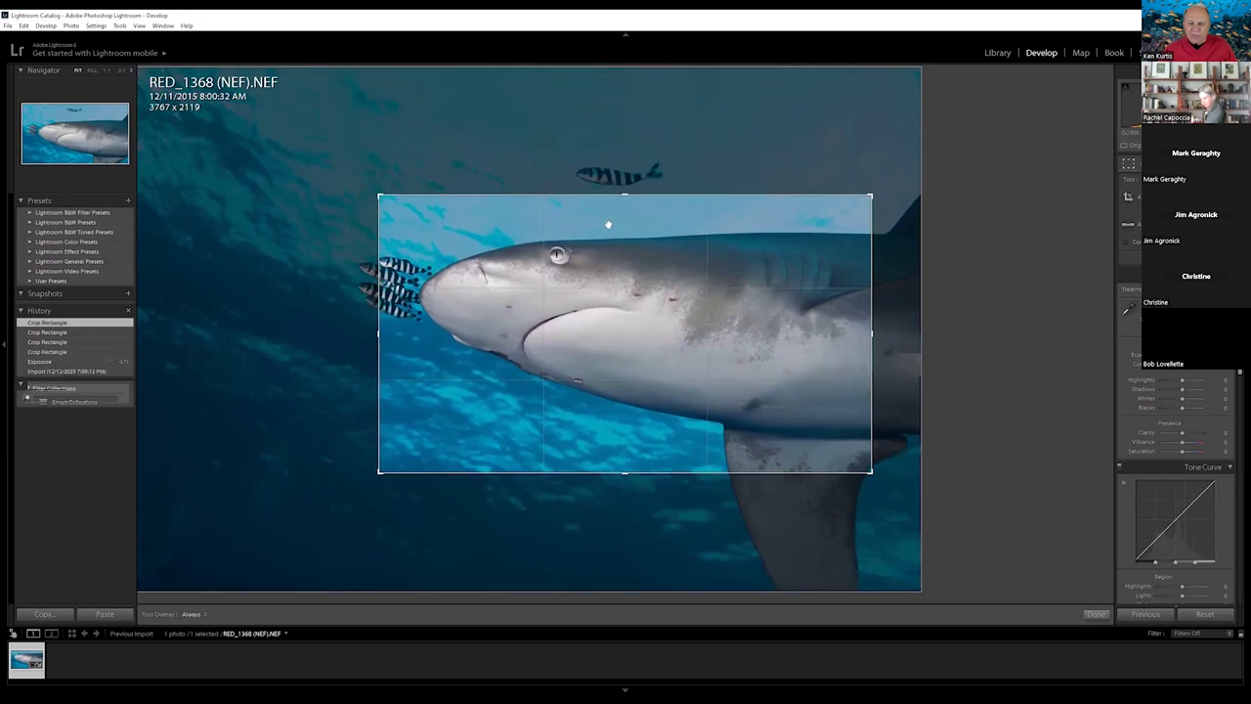
{"action": "left_click_drag", "start_coordinate": [613, 365], "coordinate": [660, 371]}
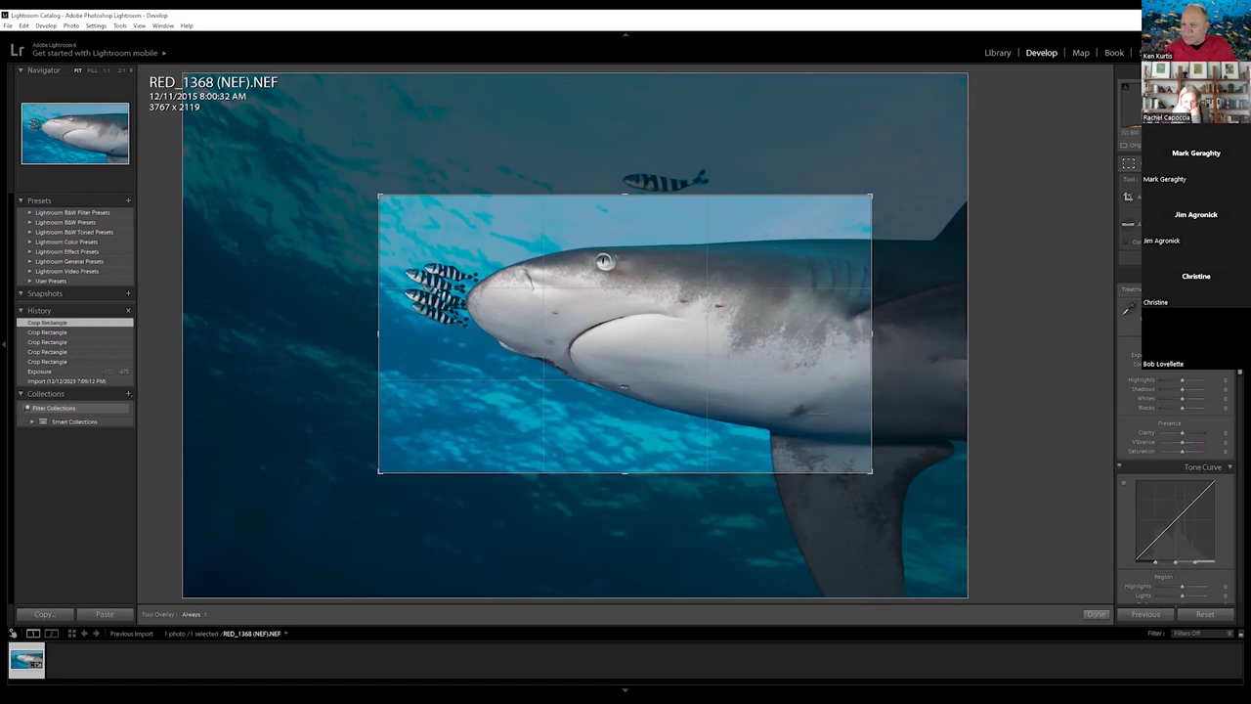
{"action": "left_click", "coordinate": [1197, 223]}
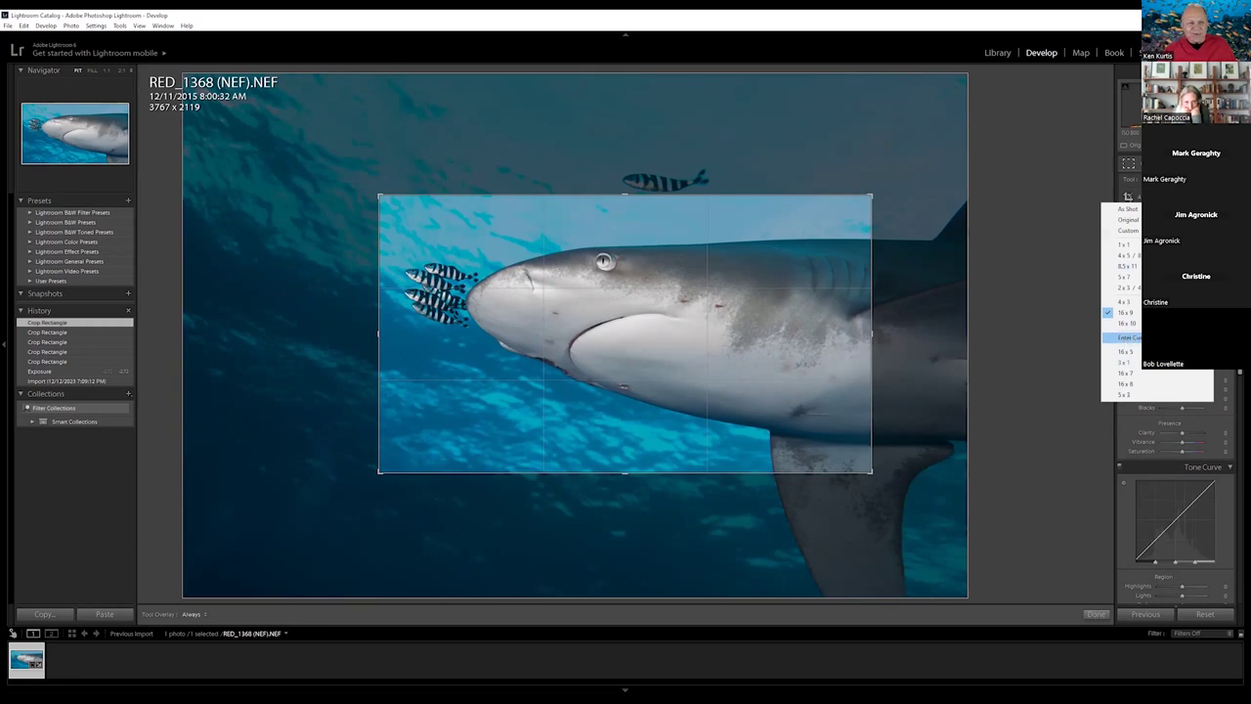
{"action": "left_click", "coordinate": [1126, 337]}
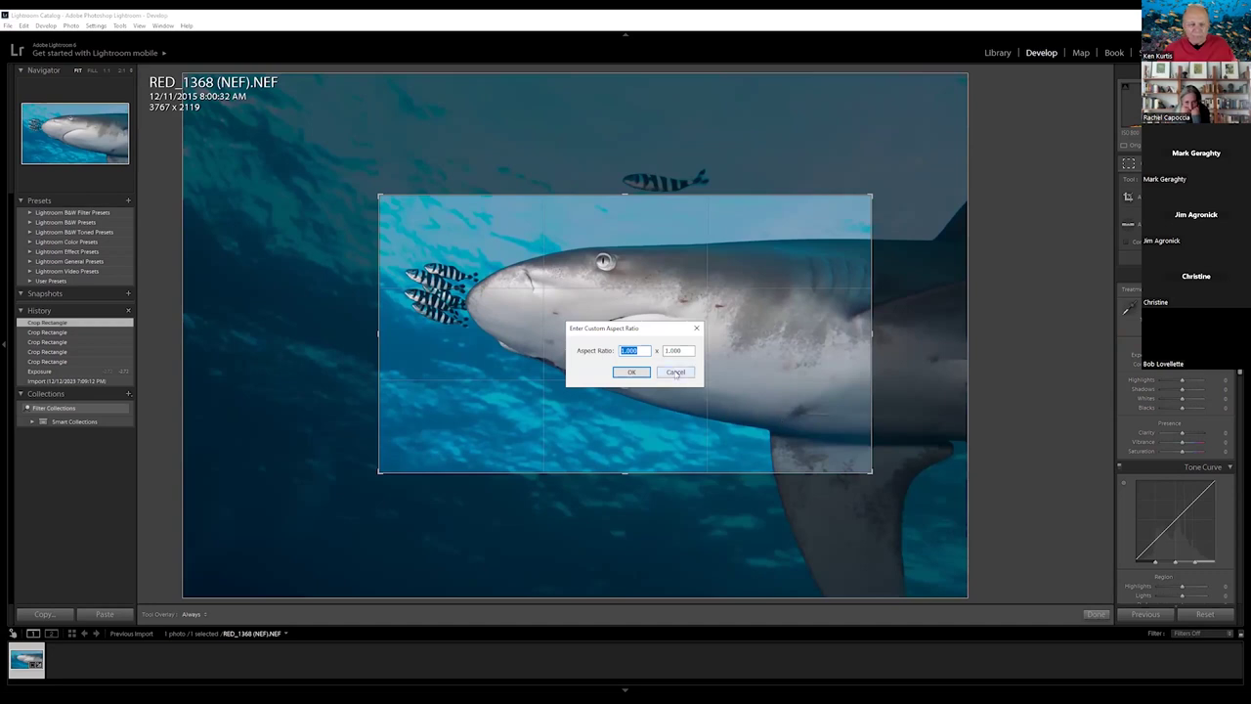
{"action": "left_click", "coordinate": [675, 372]}
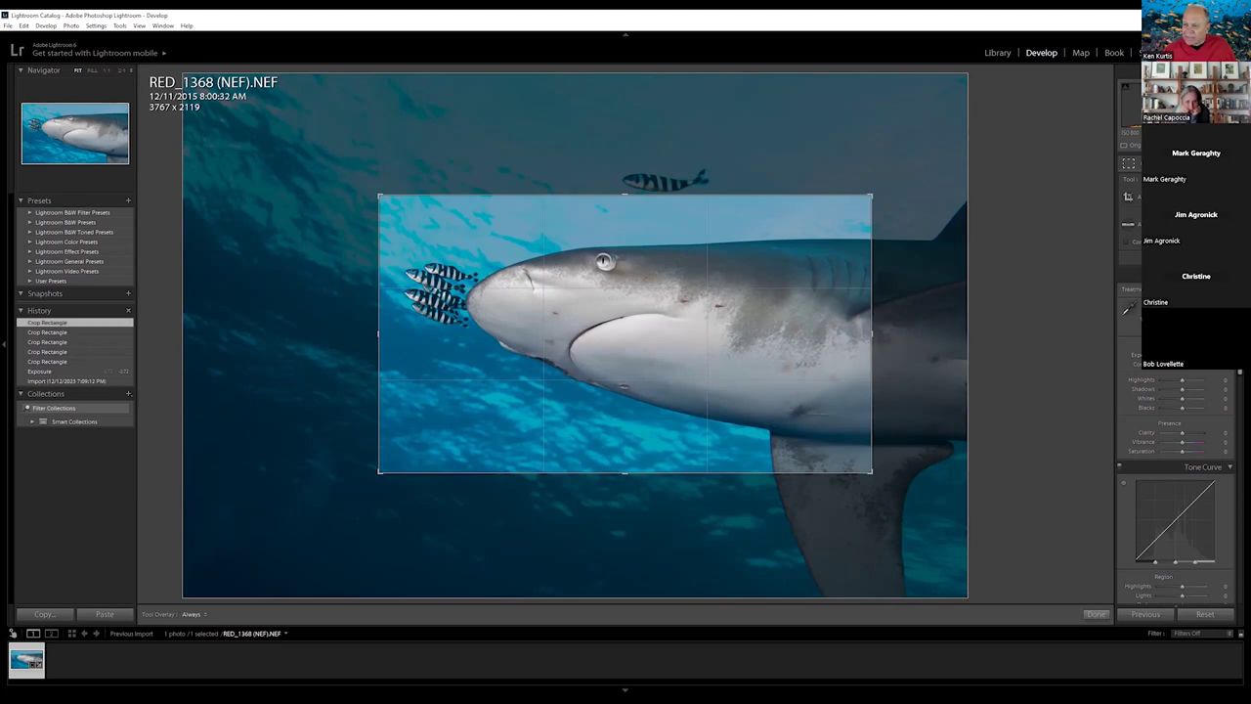
Unlock the crop's aspect ratio, widen the crop to about 3925 x 2119 pixels, and lock the ratio again
{"action": "key", "text": "a"}
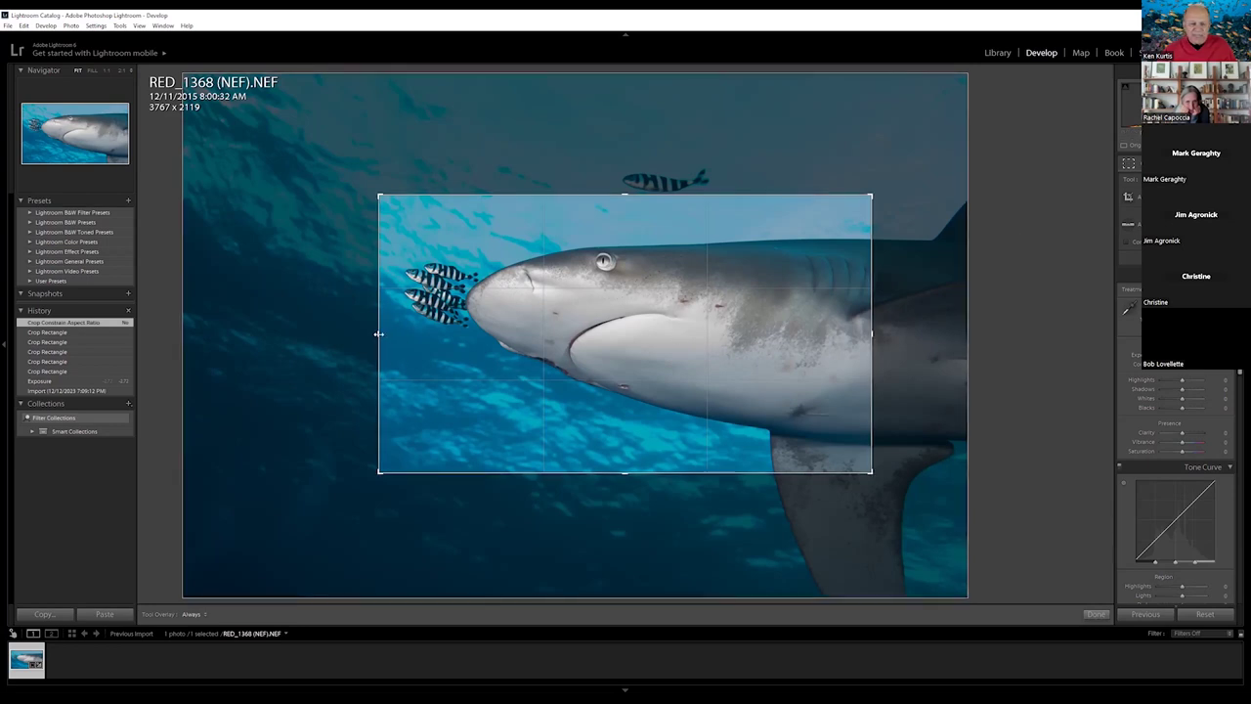
{"action": "mouse_move", "coordinate": [379, 334]}
{"action": "left_mouse_down"}
{"action": "mouse_move", "coordinate": [268, 335]}
{"action": "mouse_move", "coordinate": [531, 328]}
{"action": "mouse_move", "coordinate": [354, 328]}
{"action": "mouse_move", "coordinate": [366, 326]}
{"action": "left_mouse_up"}
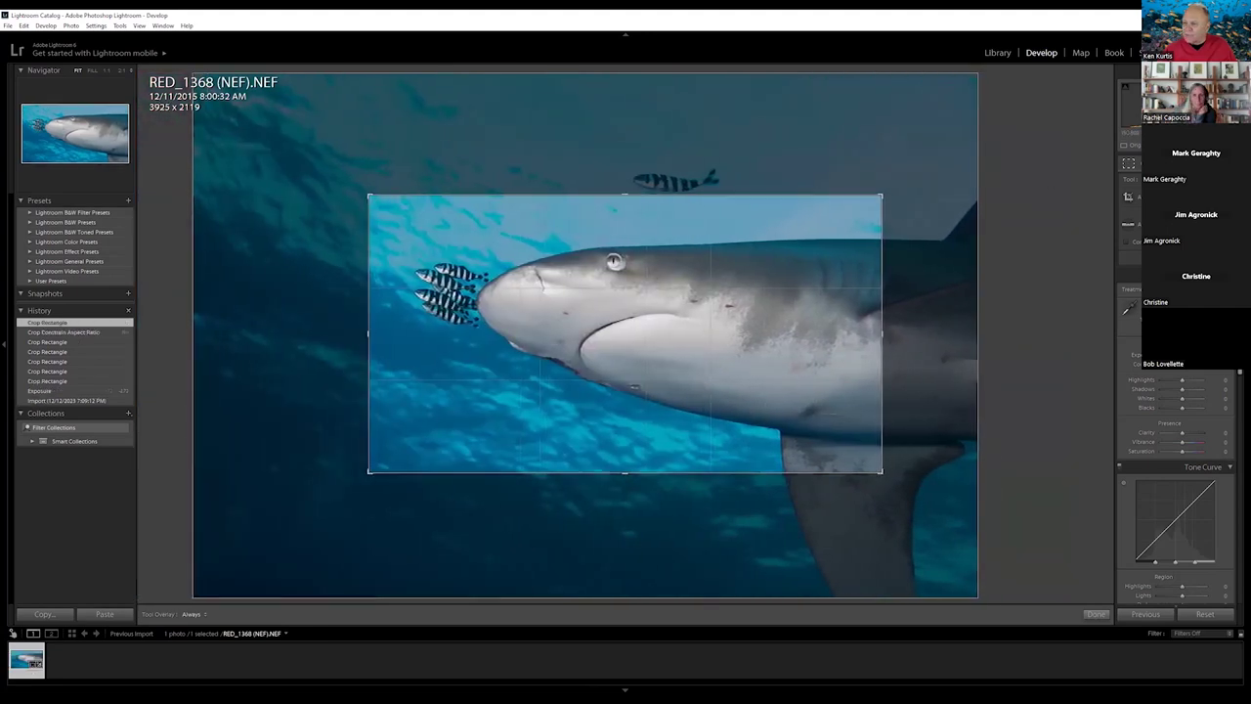
{"action": "key", "text": "a"}
Return the crop to 16 x 9, enlarge it to about 4927 x 2772 pixels to include the lone pilot fish above the shark, and apply it
{"action": "left_click", "coordinate": [1177, 197]}
{"action": "left_click", "coordinate": [1124, 371]}
{"action": "left_click_drag", "start_coordinate": [748, 348], "coordinate": [738, 354]}
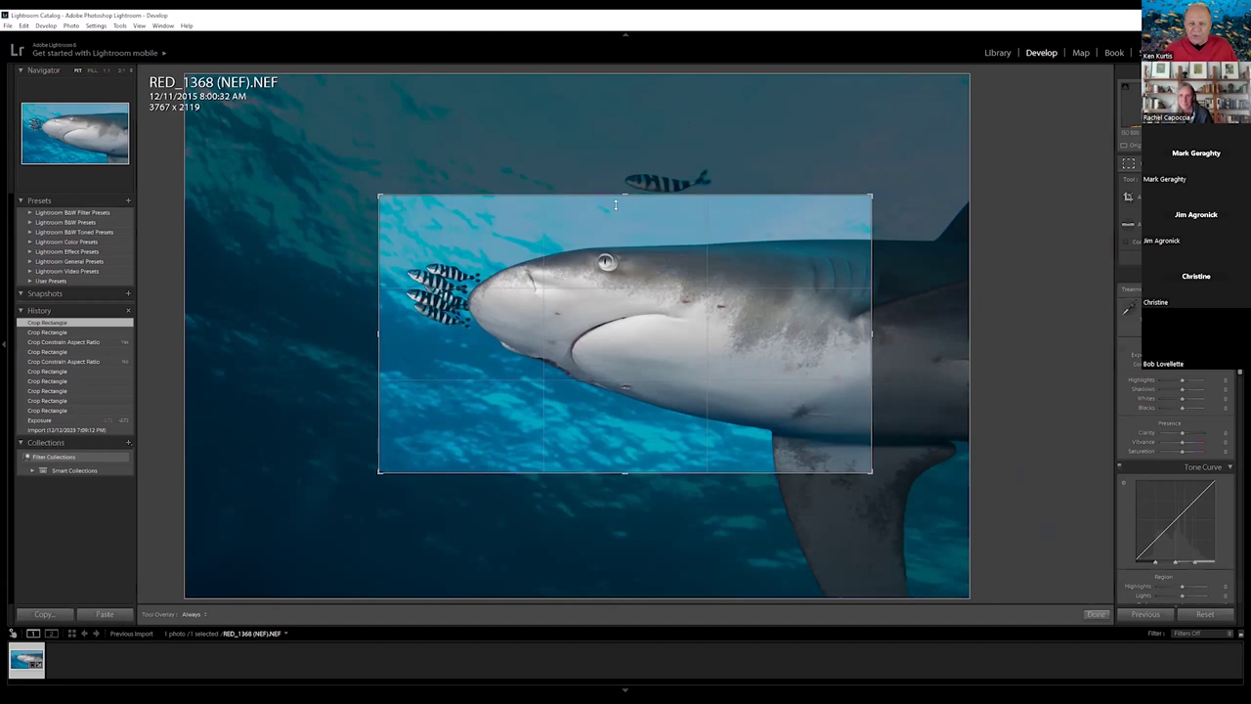
{"action": "left_click_drag", "start_coordinate": [624, 195], "coordinate": [626, 109]}
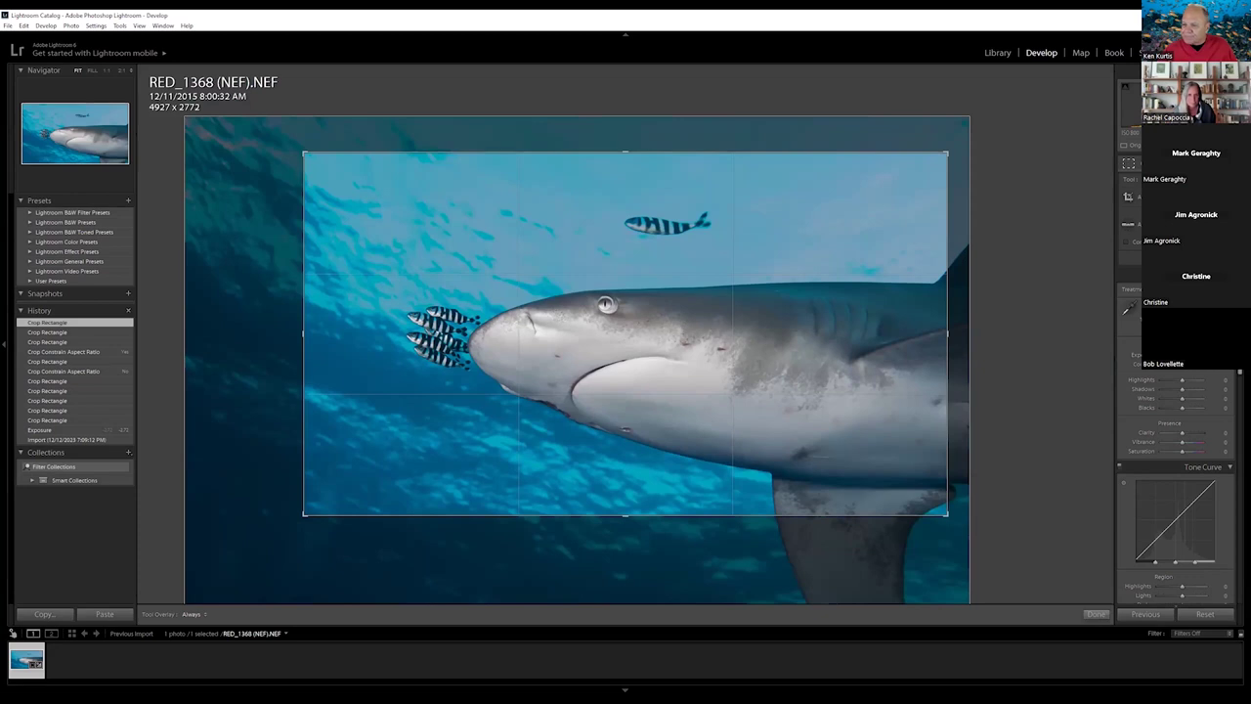
{"action": "key", "text": "Return"}
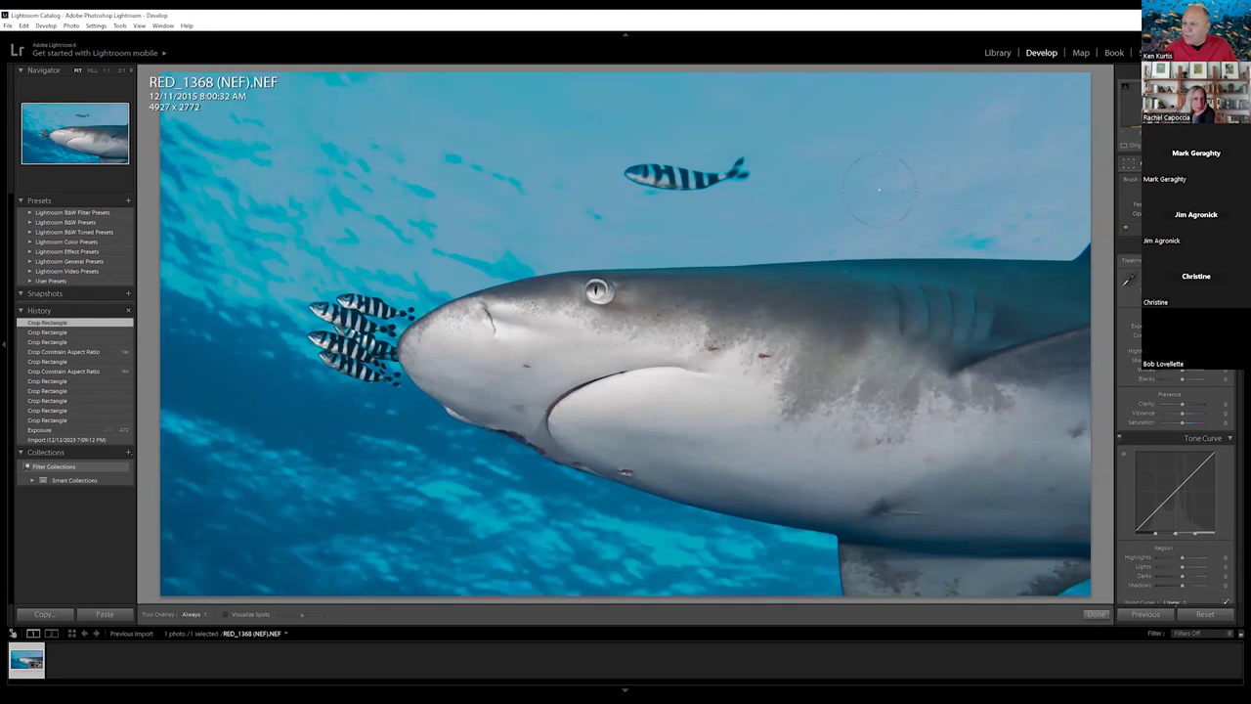
Remove the lone pilot fish above the shark with a Spot Removal brush enlarged to cover the whole fish
{"action": "scroll", "coordinate": [1082, 193], "scroll_direction": "up", "scroll_amount": 3}
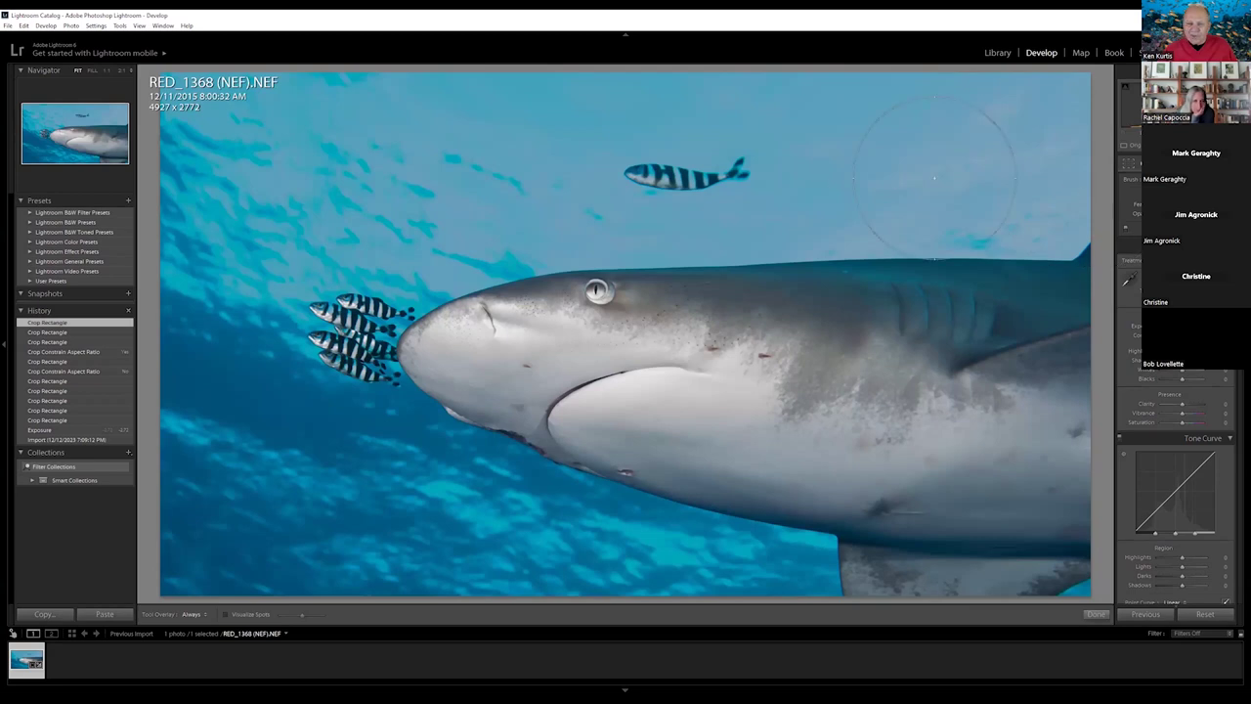
{"action": "left_click", "coordinate": [681, 170]}
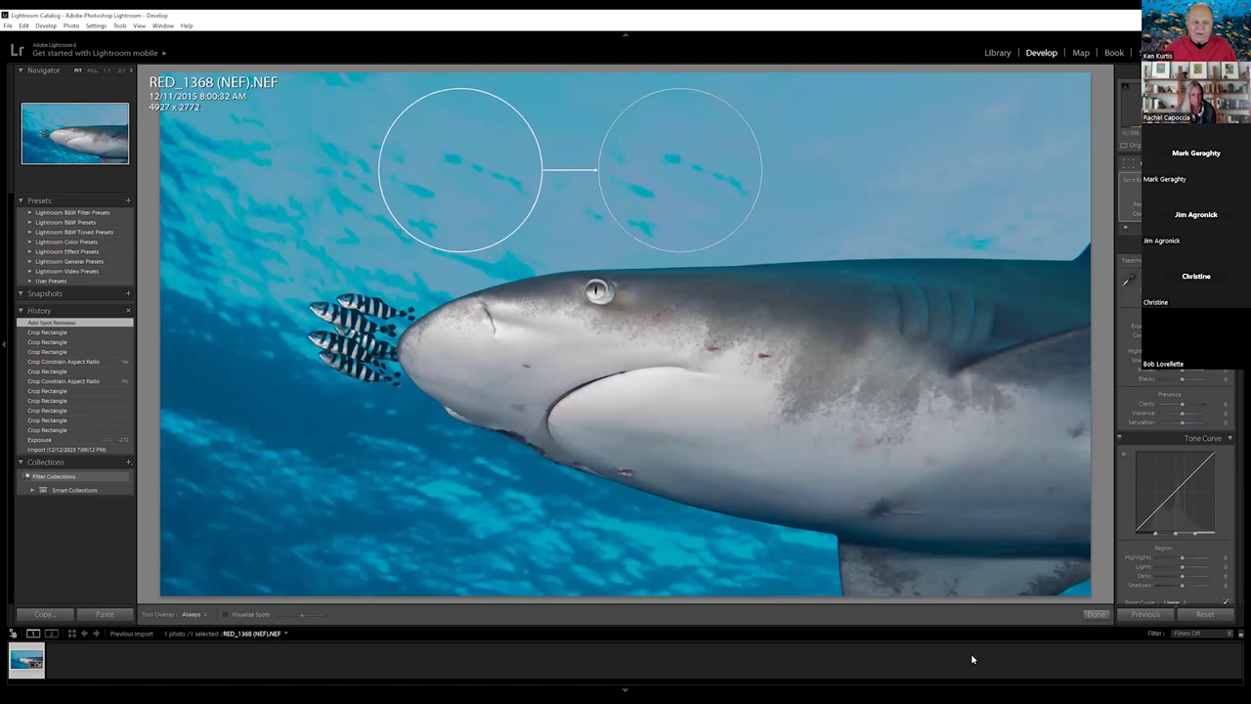
{"action": "left_click", "coordinate": [1097, 614]}
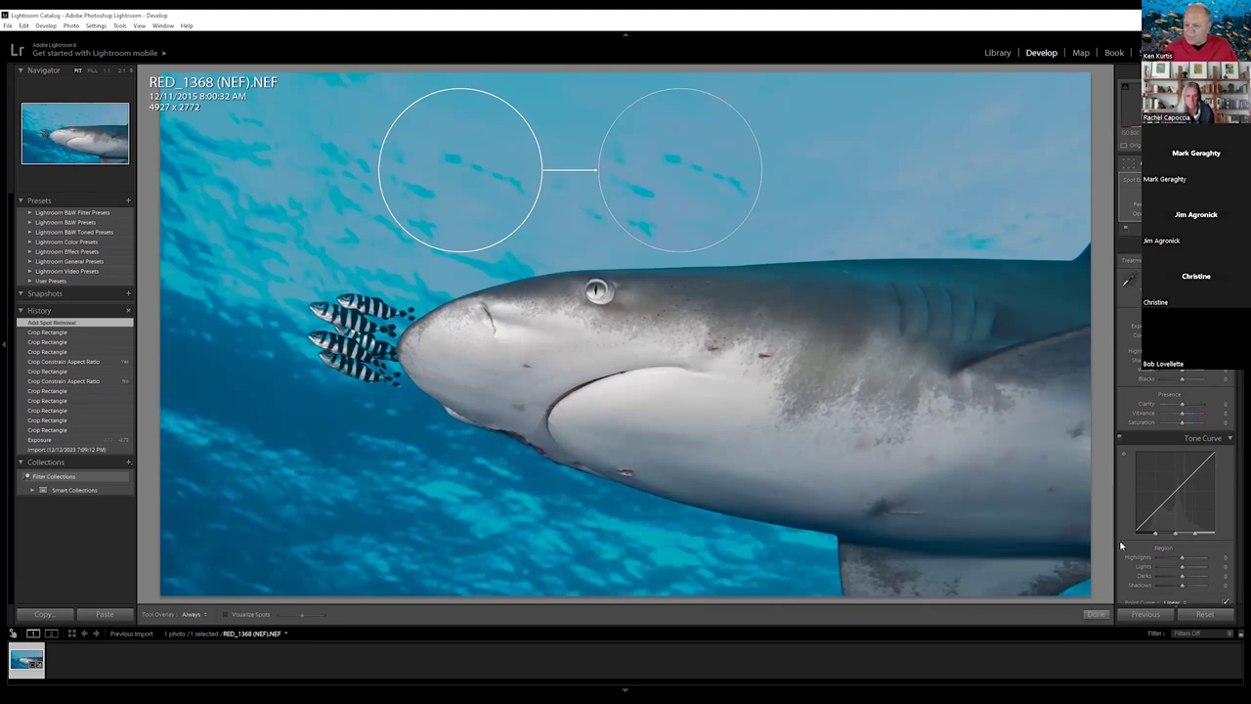
Tighten the crop to about 4327 x 2434 pixels, shift the shark upward in the frame, and apply the crop
{"action": "left_click", "coordinate": [1130, 166]}
{"action": "key", "text": "r"}
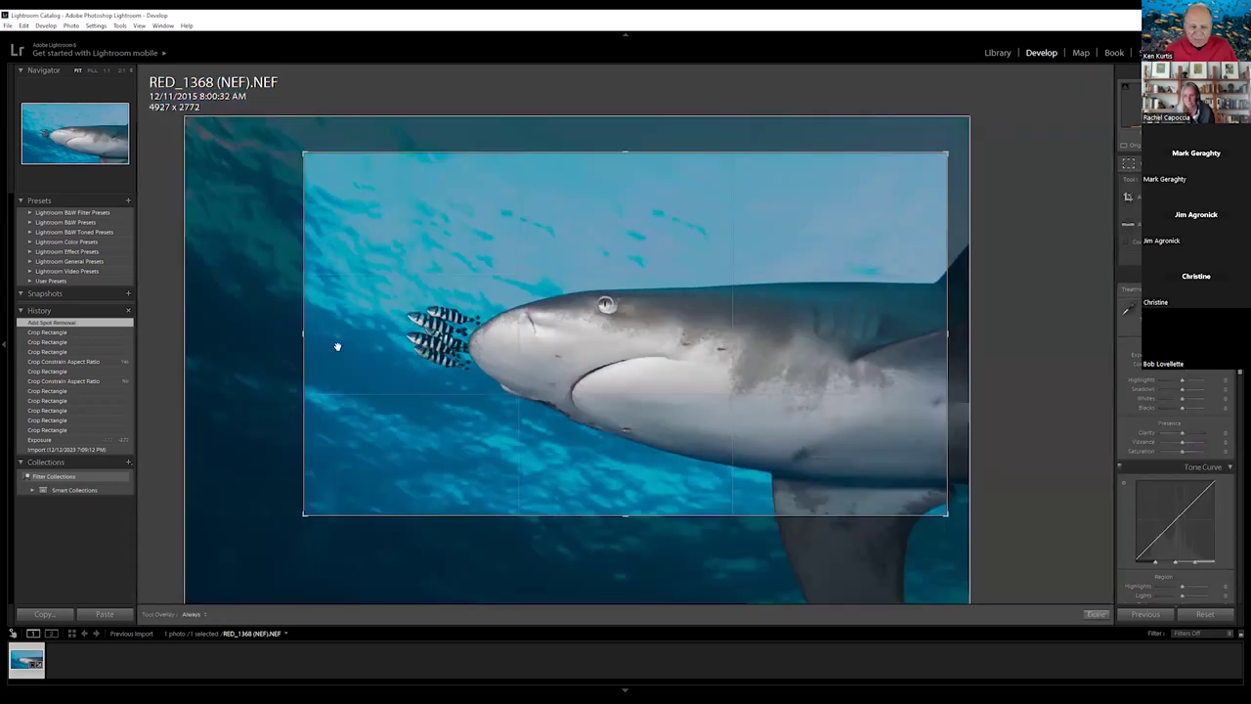
{"action": "left_click_drag", "start_coordinate": [302, 334], "coordinate": [381, 334]}
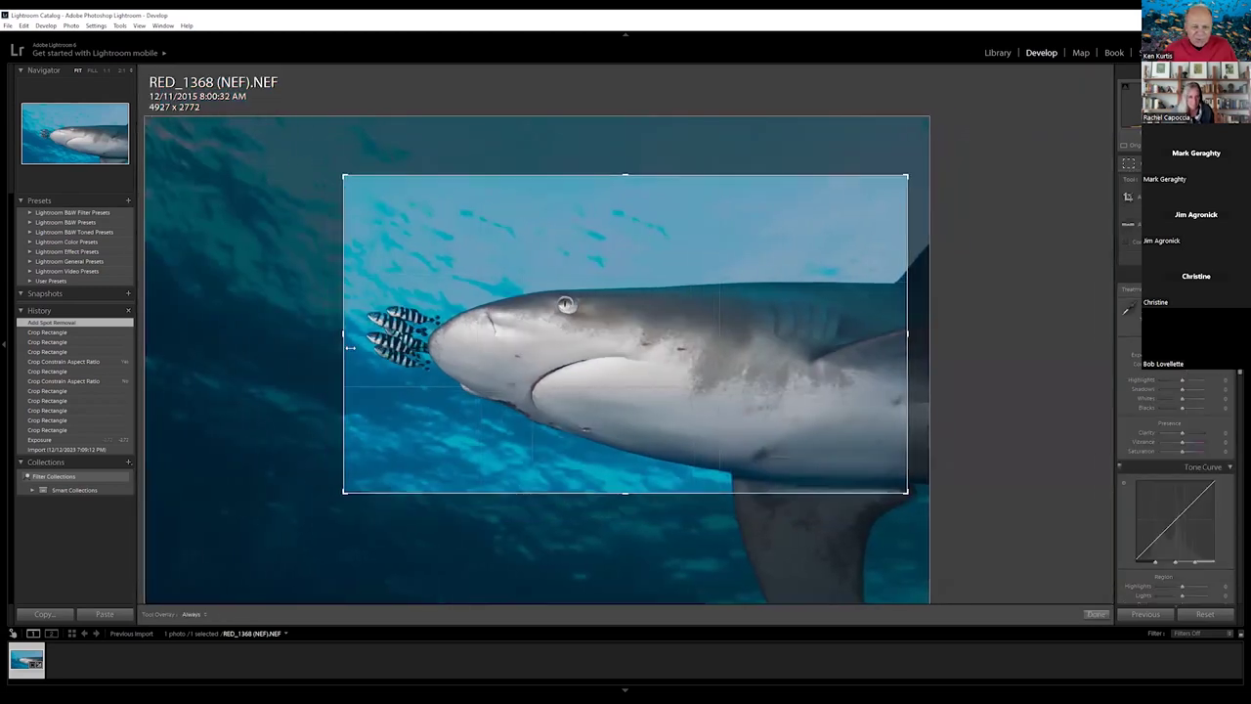
{"action": "left_click_drag", "start_coordinate": [757, 425], "coordinate": [756, 377]}
{"action": "left_click", "coordinate": [1094, 617]}
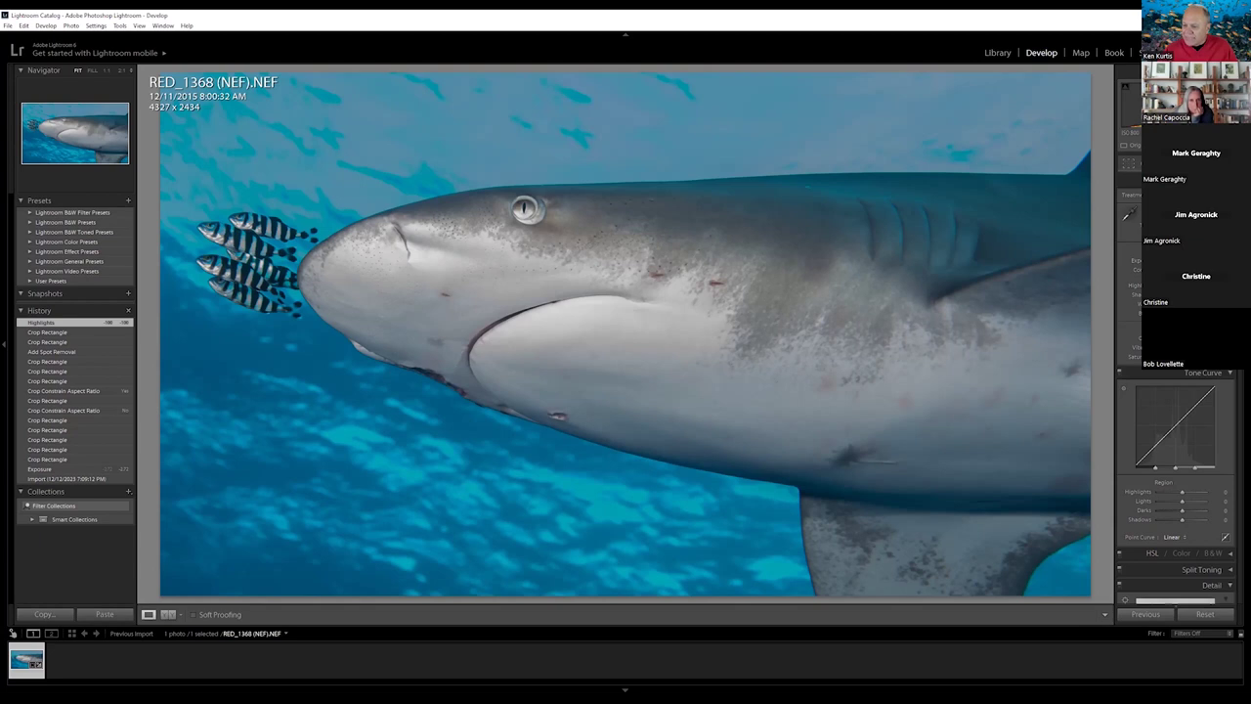
Set the tone curve's Shadows to -100, Darks to +5 and Lights to +11, plus basic Shadows to +21 and Whites to -5
{"action": "scroll", "coordinate": [1175, 469], "scroll_direction": "down", "scroll_amount": 1}
{"action": "scroll", "coordinate": [1176, 469], "scroll_direction": "up", "scroll_amount": 1}
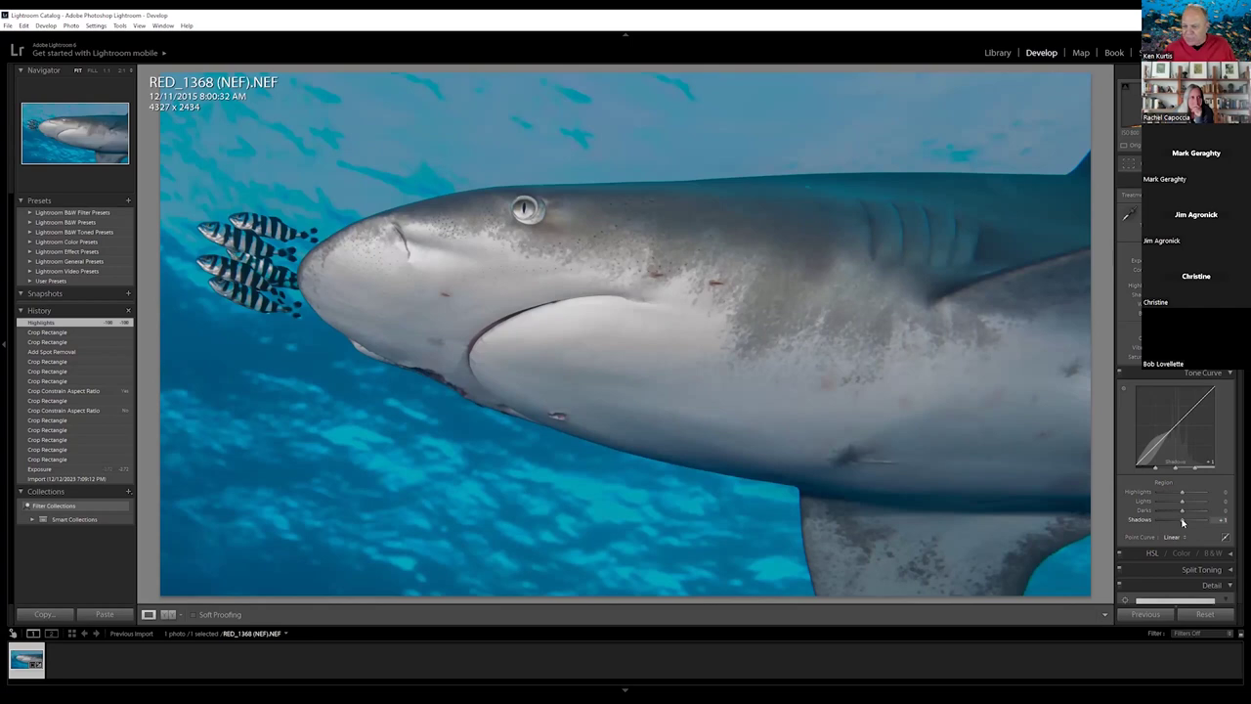
{"action": "mouse_move", "coordinate": [1182, 523]}
{"action": "left_mouse_down"}
{"action": "mouse_move", "coordinate": [1209, 524]}
{"action": "mouse_move", "coordinate": [1164, 520]}
{"action": "mouse_move", "coordinate": [1214, 524]}
{"action": "mouse_move", "coordinate": [1149, 512]}
{"action": "mouse_move", "coordinate": [1207, 518]}
{"action": "mouse_move", "coordinate": [1183, 523]}
{"action": "left_mouse_up"}
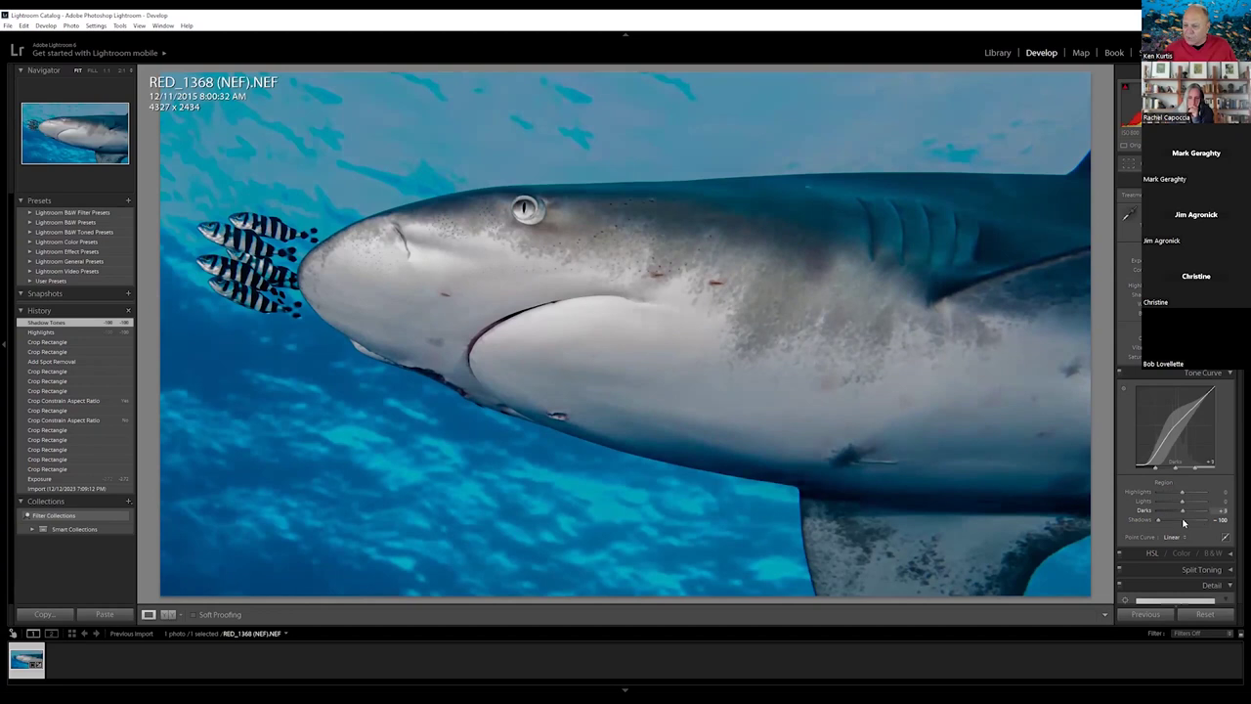
{"action": "mouse_move", "coordinate": [1184, 523]}
{"action": "left_mouse_down"}
{"action": "mouse_move", "coordinate": [1187, 506]}
{"action": "mouse_move", "coordinate": [1172, 505]}
{"action": "mouse_move", "coordinate": [1196, 502]}
{"action": "mouse_move", "coordinate": [1155, 500]}
{"action": "mouse_move", "coordinate": [1205, 510]}
{"action": "mouse_move", "coordinate": [1185, 511]}
{"action": "left_mouse_up"}
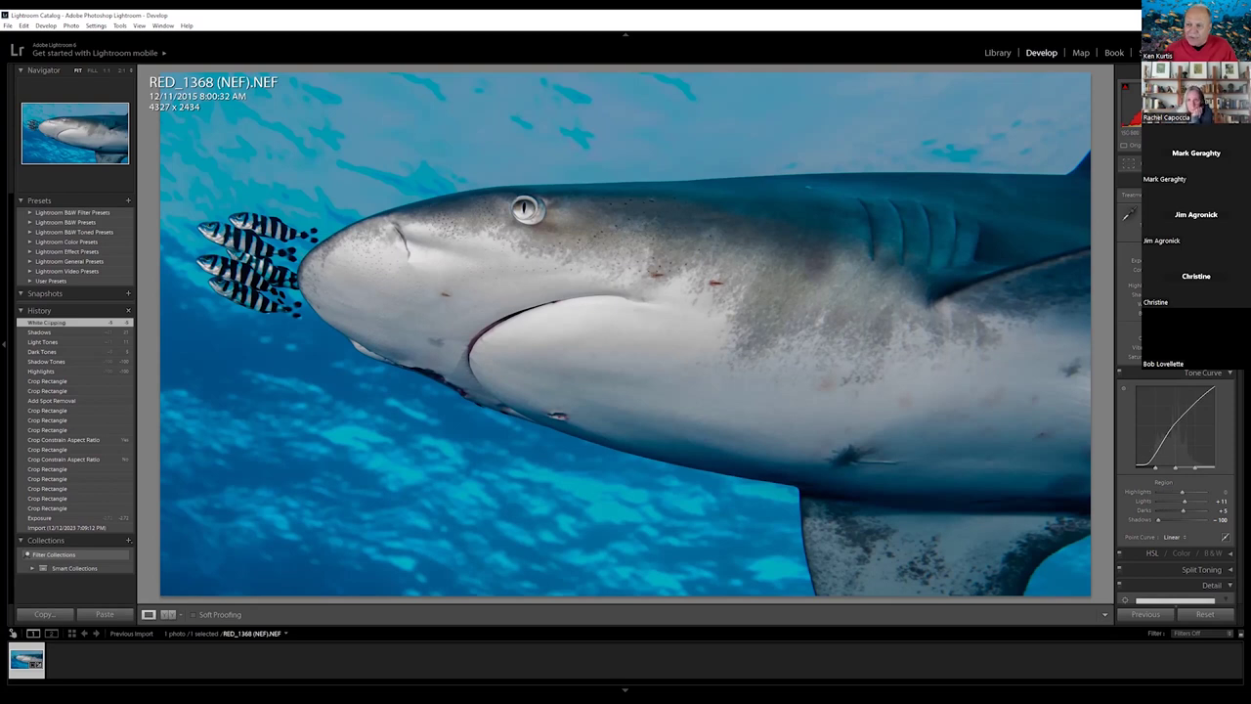
Try brightening the shark's head with an inverted radial filter and raised exposure, and reset the filter
{"action": "key", "text": "k"}
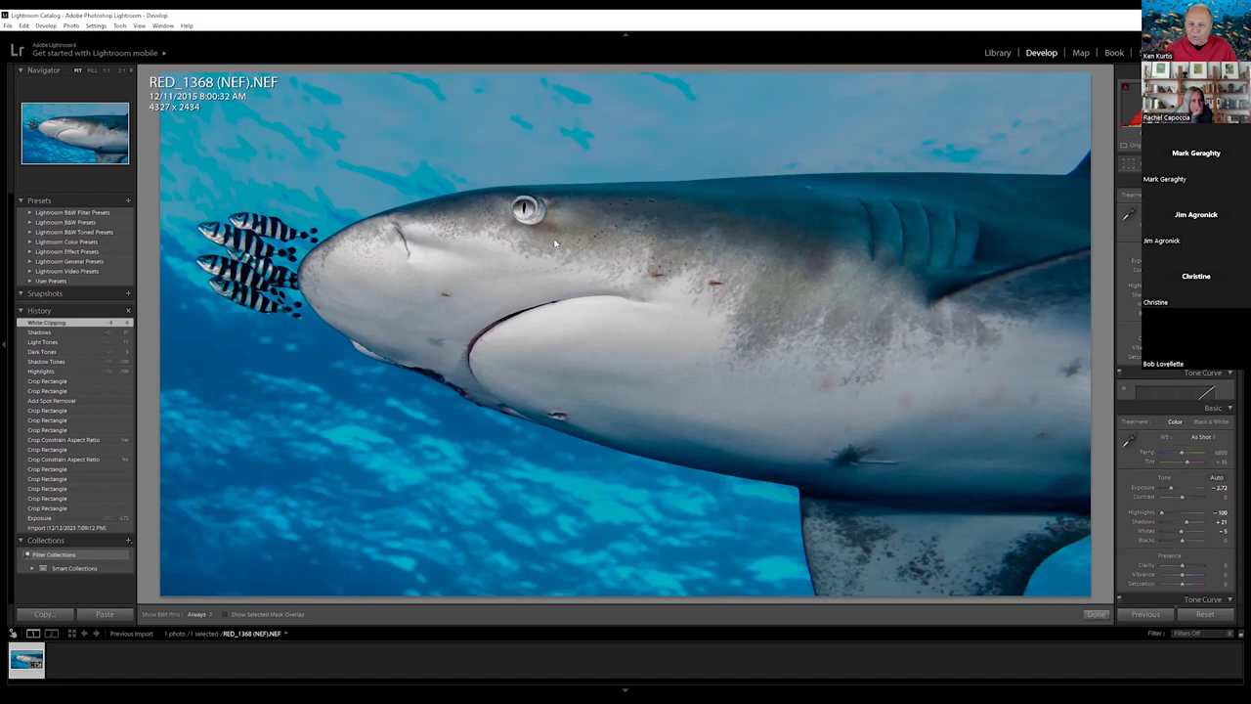
{"action": "left_click_drag", "start_coordinate": [415, 212], "coordinate": [597, 344]}
{"action": "left_click_drag", "start_coordinate": [441, 246], "coordinate": [553, 311]}
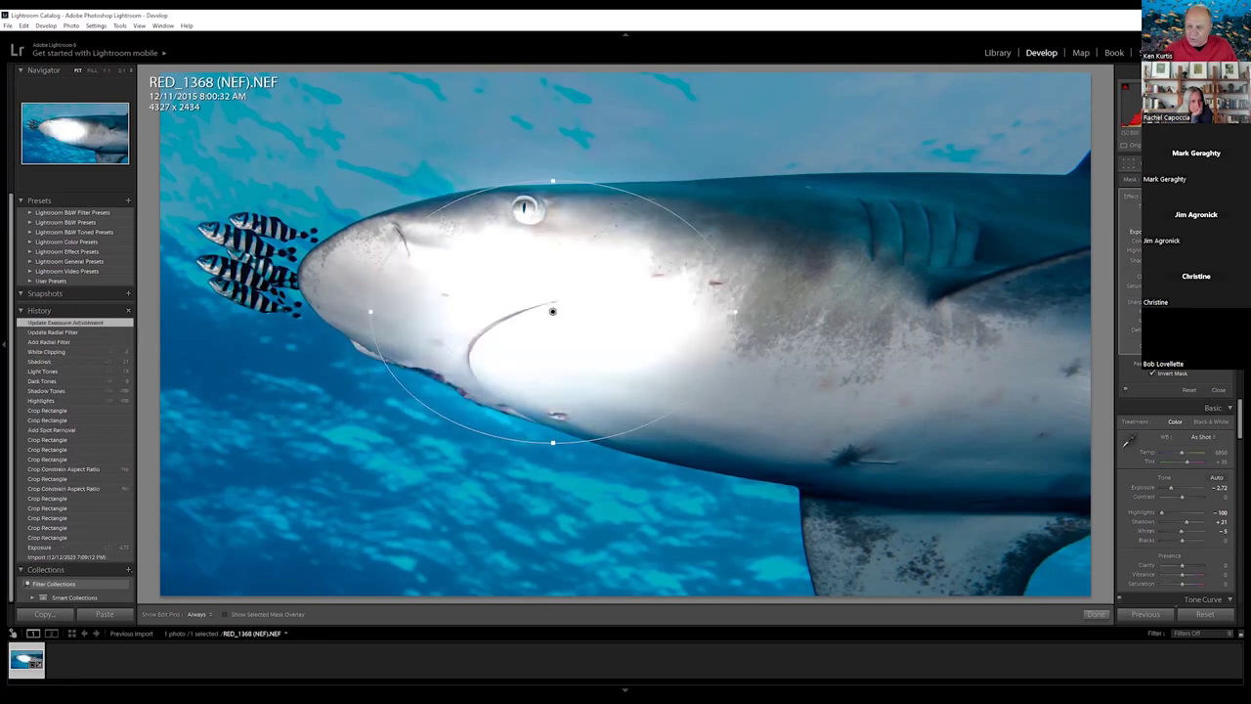
{"action": "left_click", "coordinate": [1189, 390]}
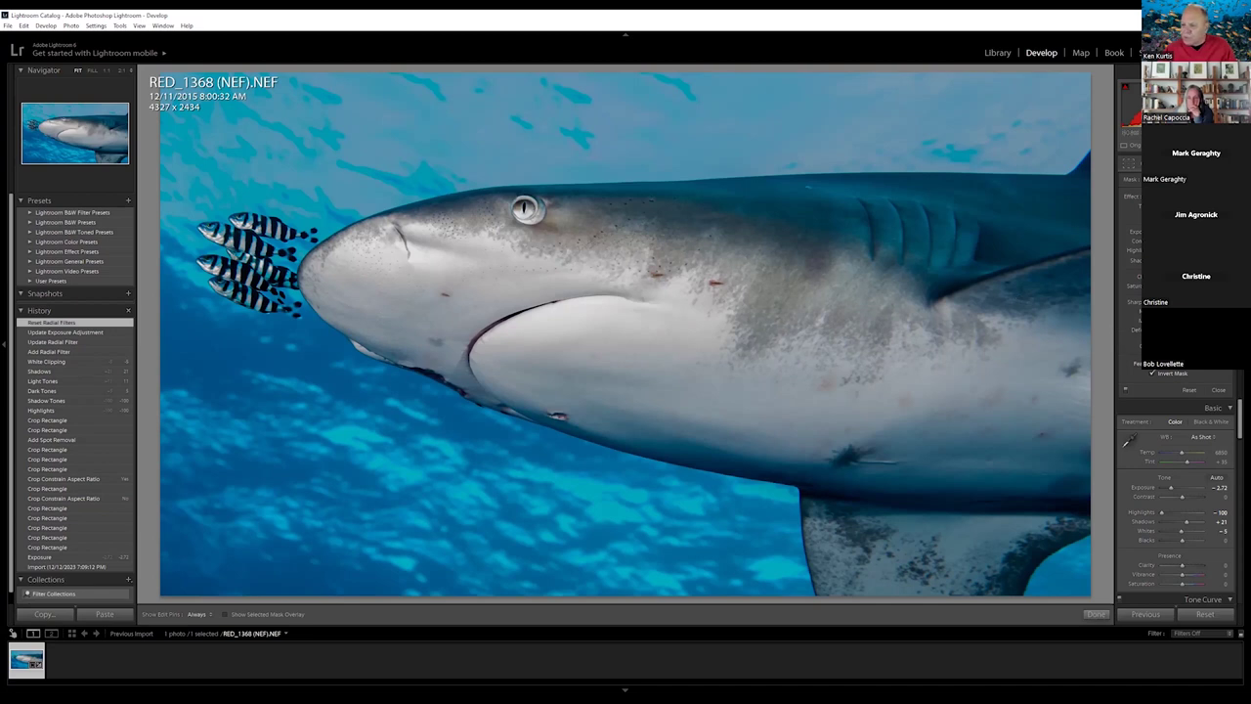
Close the radial filter settings and undo the last Blacks adjustment
{"action": "left_click", "coordinate": [1218, 389]}
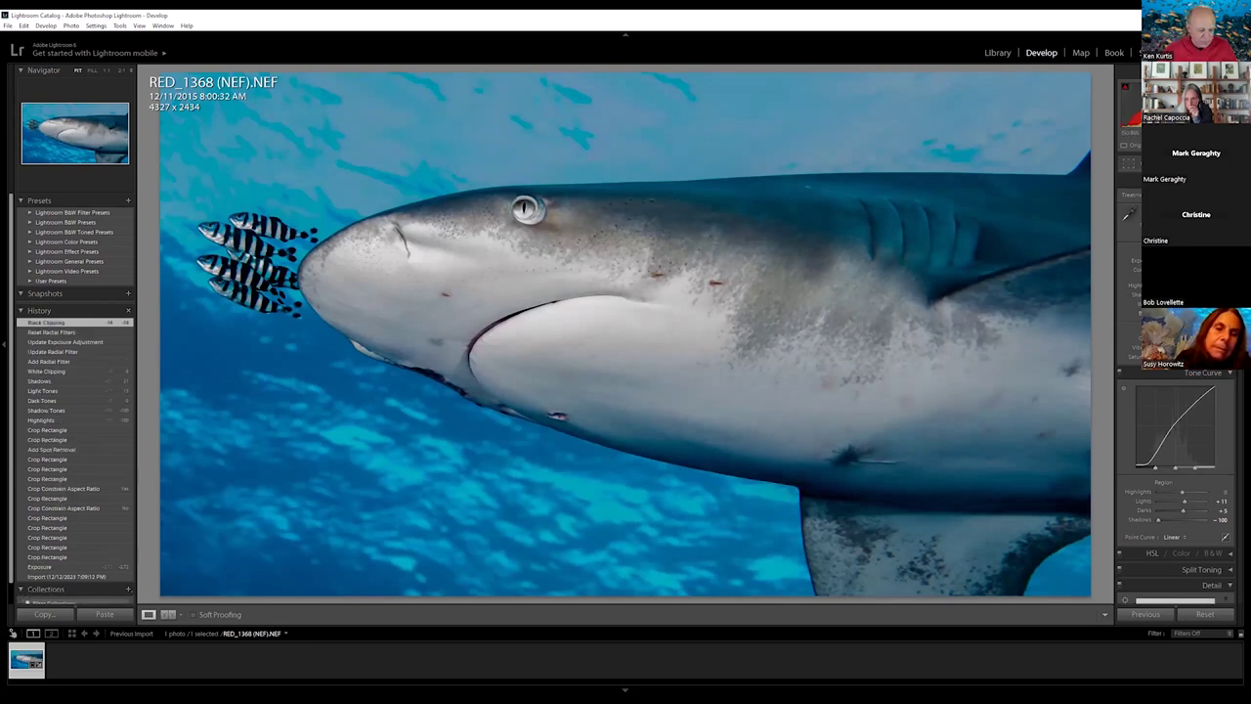
{"action": "key", "text": "ctrl+z"}
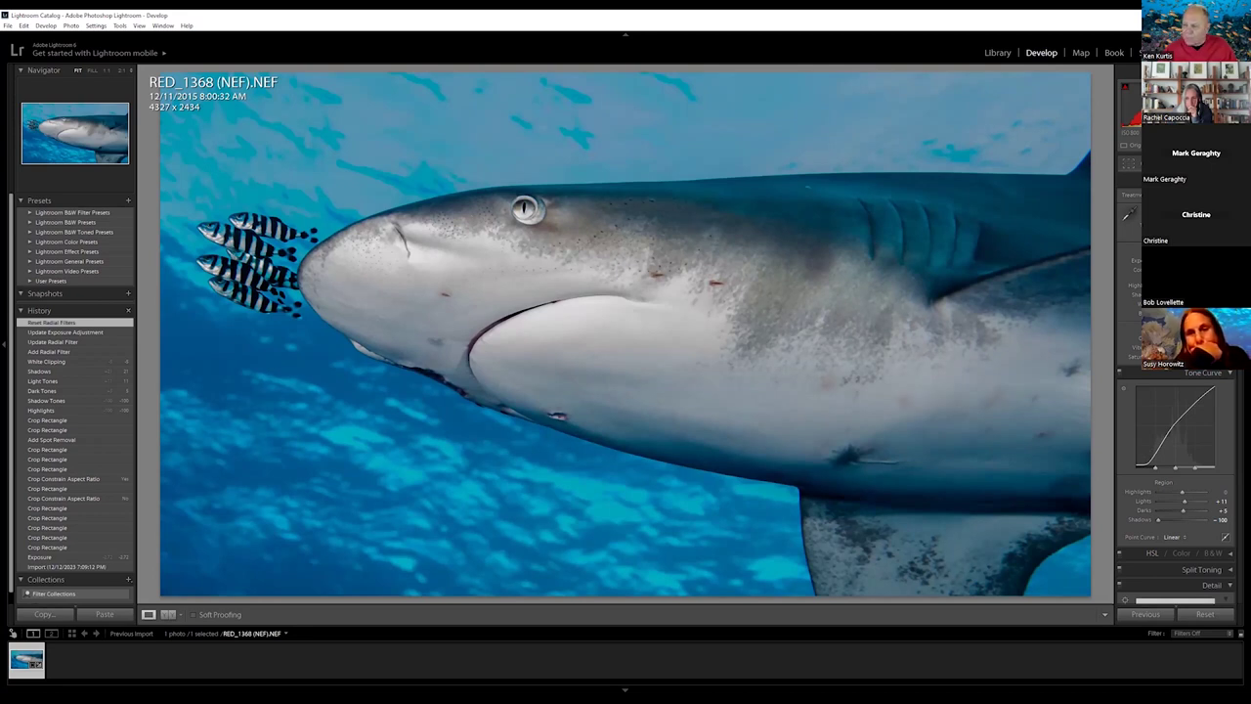
Try strong positive and negative hue shifts on the blues, and set the Blue hue to +3
{"action": "scroll", "coordinate": [1175, 469], "scroll_direction": "down", "scroll_amount": 5}
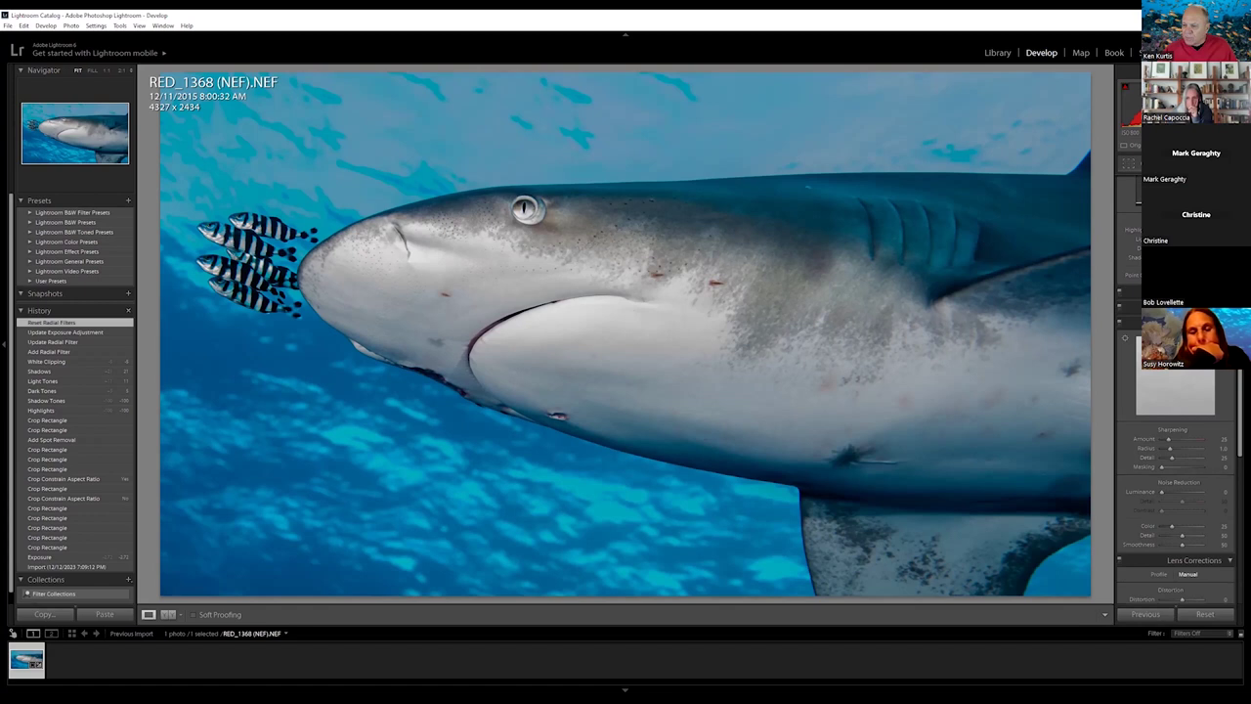
{"action": "scroll", "coordinate": [1176, 460], "scroll_direction": "up", "scroll_amount": 2}
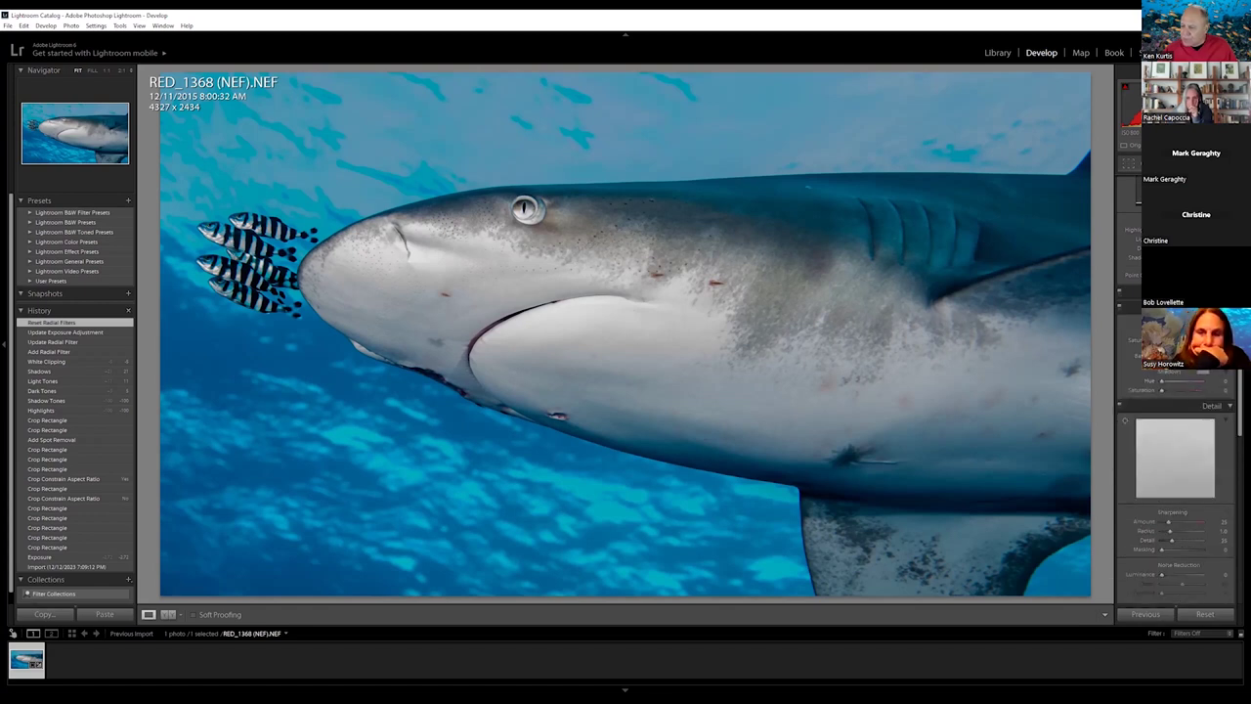
{"action": "scroll", "coordinate": [1175, 459], "scroll_direction": "down", "scroll_amount": 2}
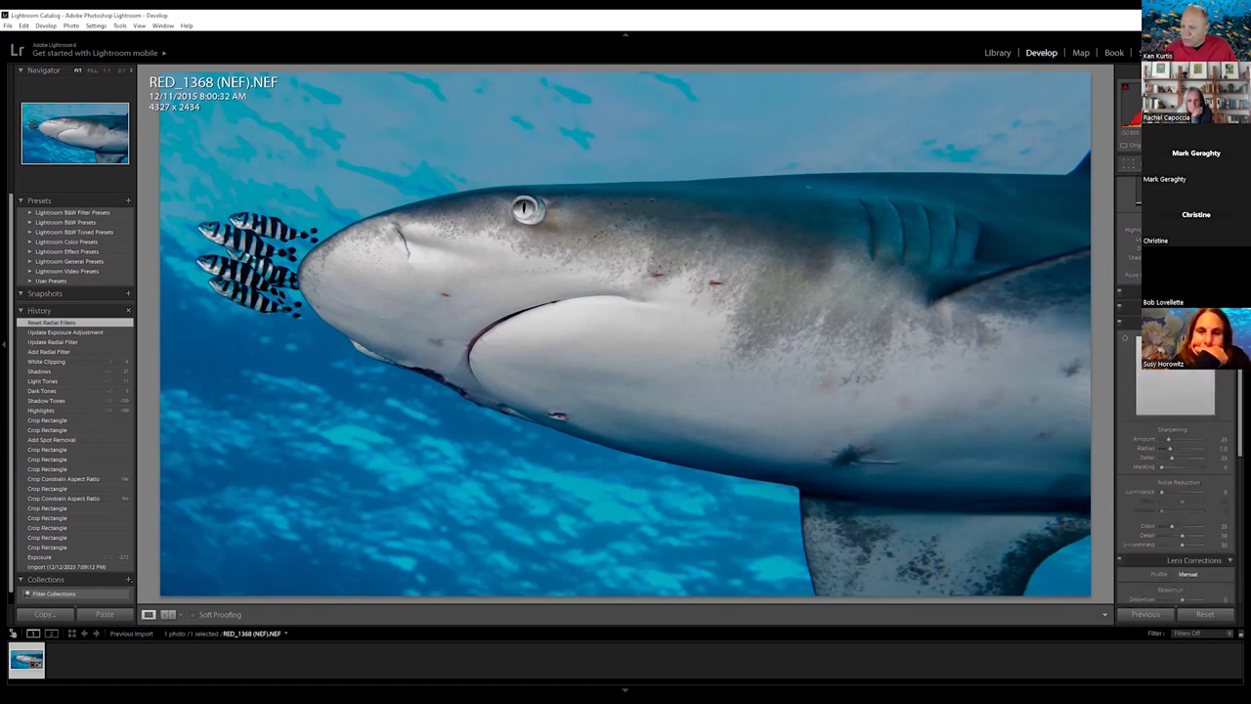
{"action": "scroll", "coordinate": [1176, 469], "scroll_direction": "up", "scroll_amount": 2}
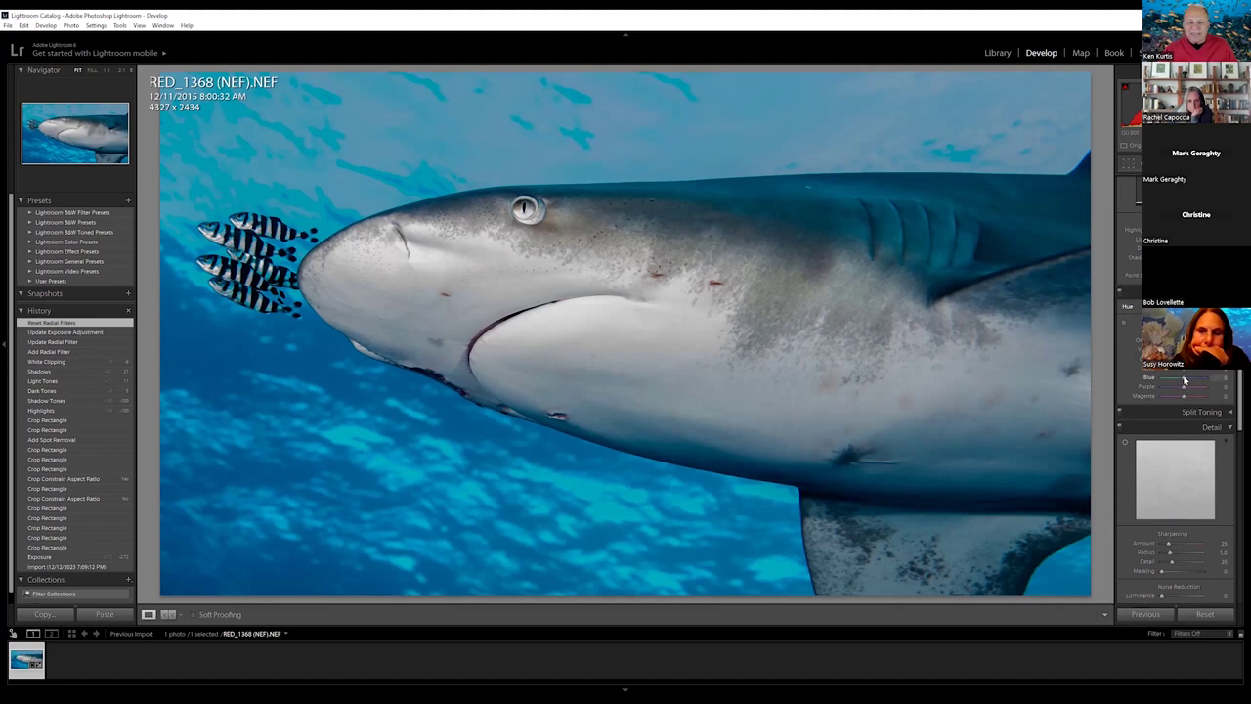
{"action": "left_click_drag", "start_coordinate": [1197, 379], "coordinate": [1208, 381]}
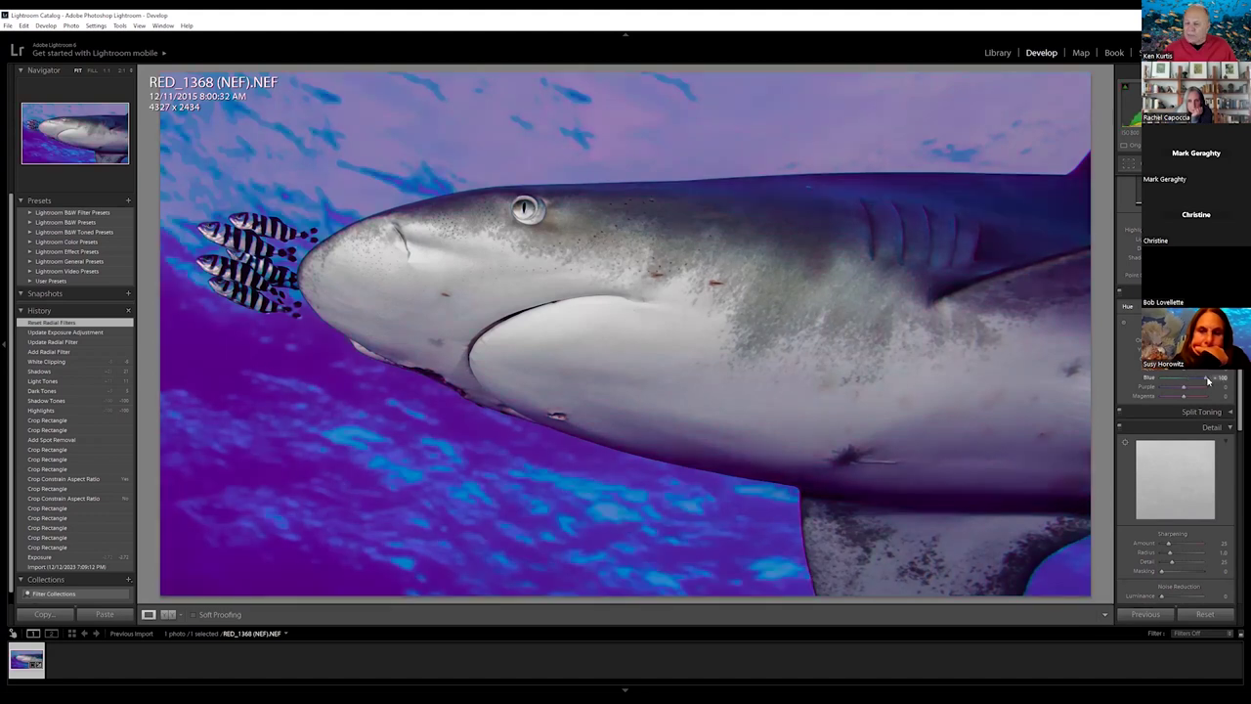
{"action": "left_click_drag", "start_coordinate": [1207, 381], "coordinate": [1165, 385]}
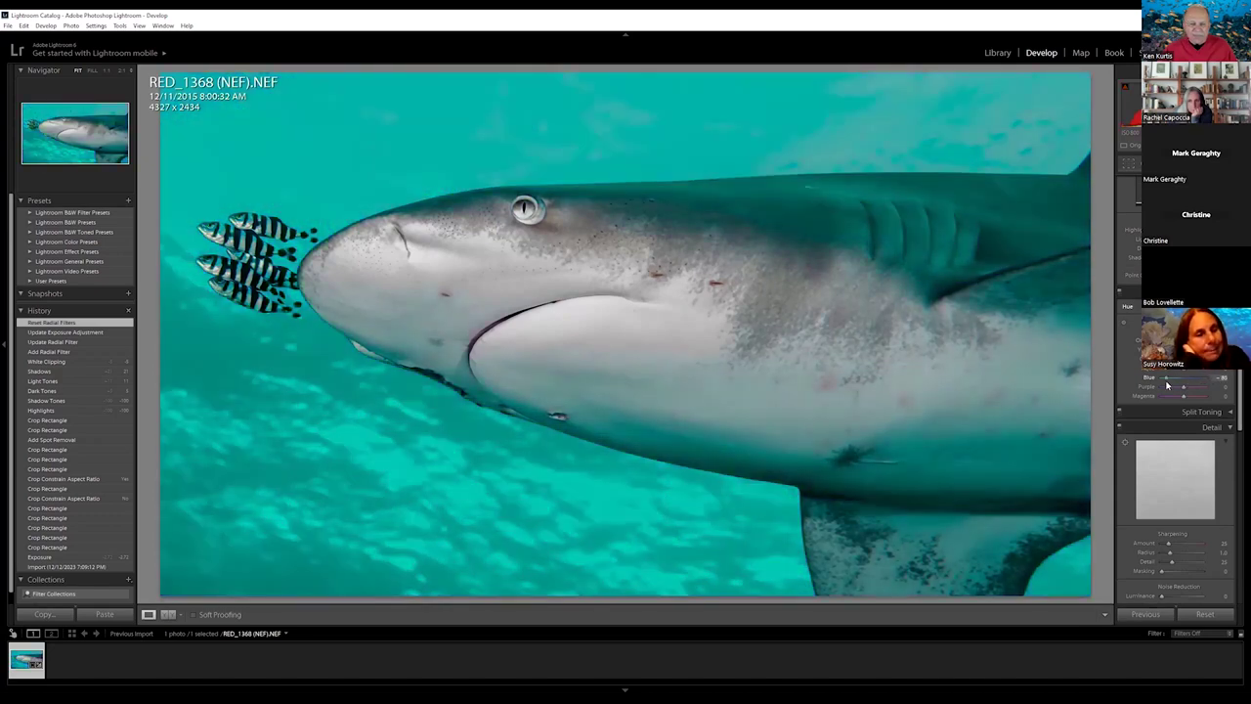
{"action": "left_click_drag", "start_coordinate": [1167, 386], "coordinate": [1184, 384]}
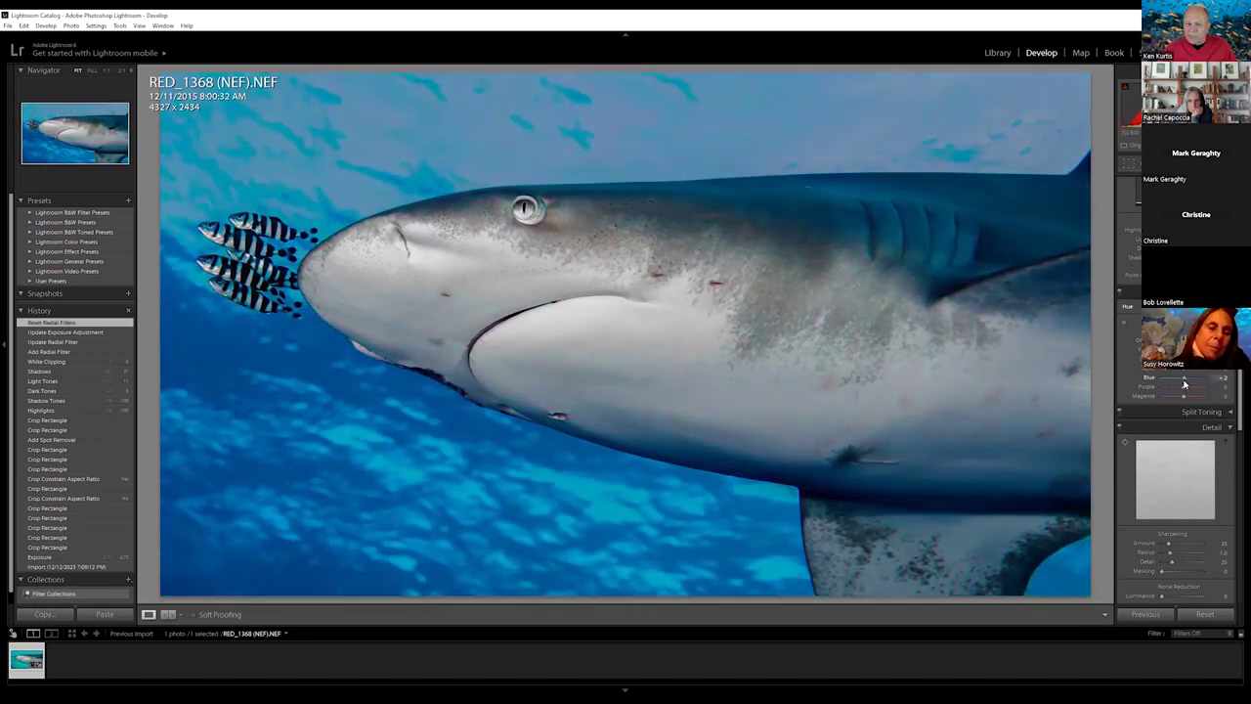
{"action": "left_click_drag", "start_coordinate": [1184, 384], "coordinate": [1183, 383]}
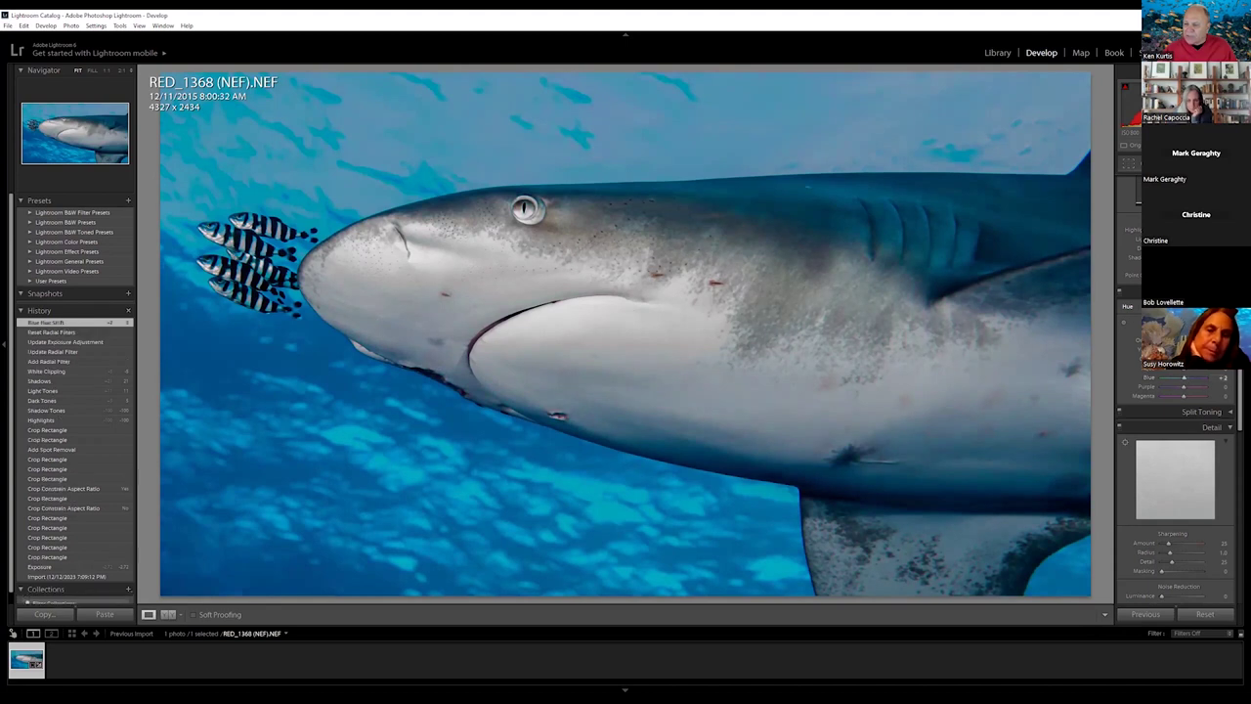
Set the Blue saturation to +100 and the Blue luminance to -7
{"action": "mouse_move", "coordinate": [1182, 383]}
{"action": "left_mouse_down"}
{"action": "mouse_move", "coordinate": [1201, 383]}
{"action": "mouse_move", "coordinate": [1166, 384]}
{"action": "mouse_move", "coordinate": [1205, 384]}
{"action": "left_mouse_up"}
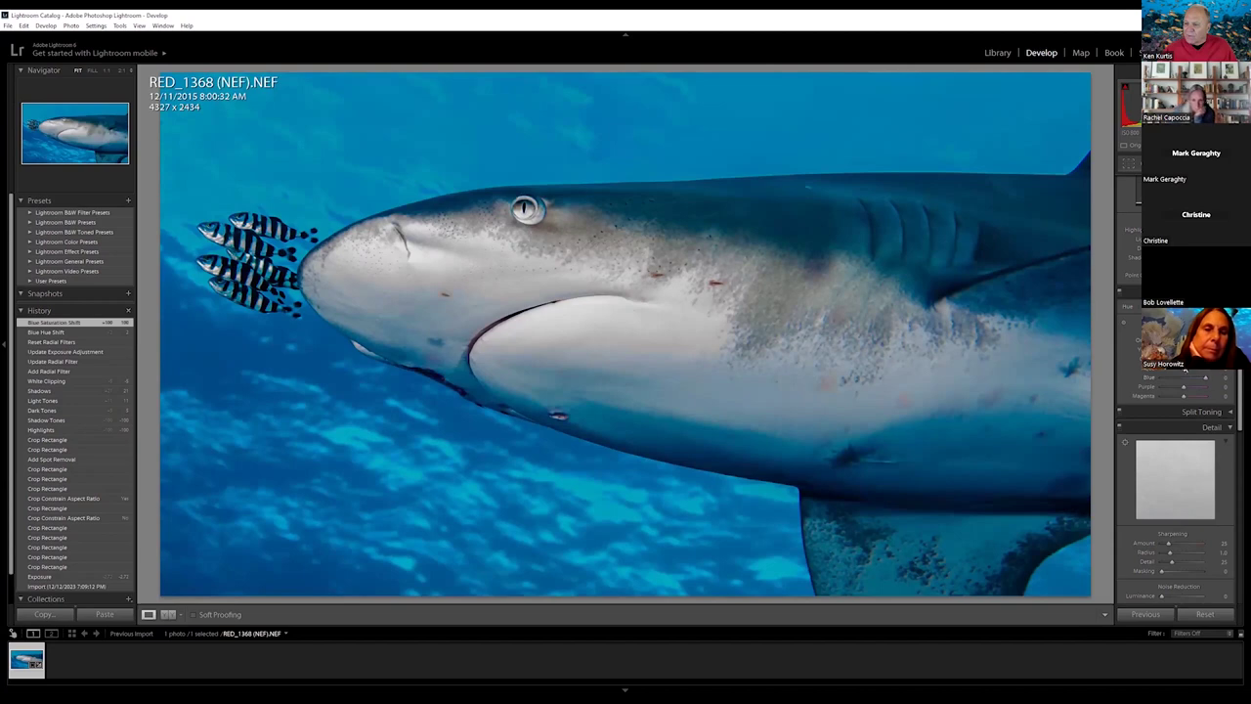
{"action": "left_click", "coordinate": [1182, 383]}
{"action": "left_click_drag", "start_coordinate": [1194, 380], "coordinate": [1182, 381]}
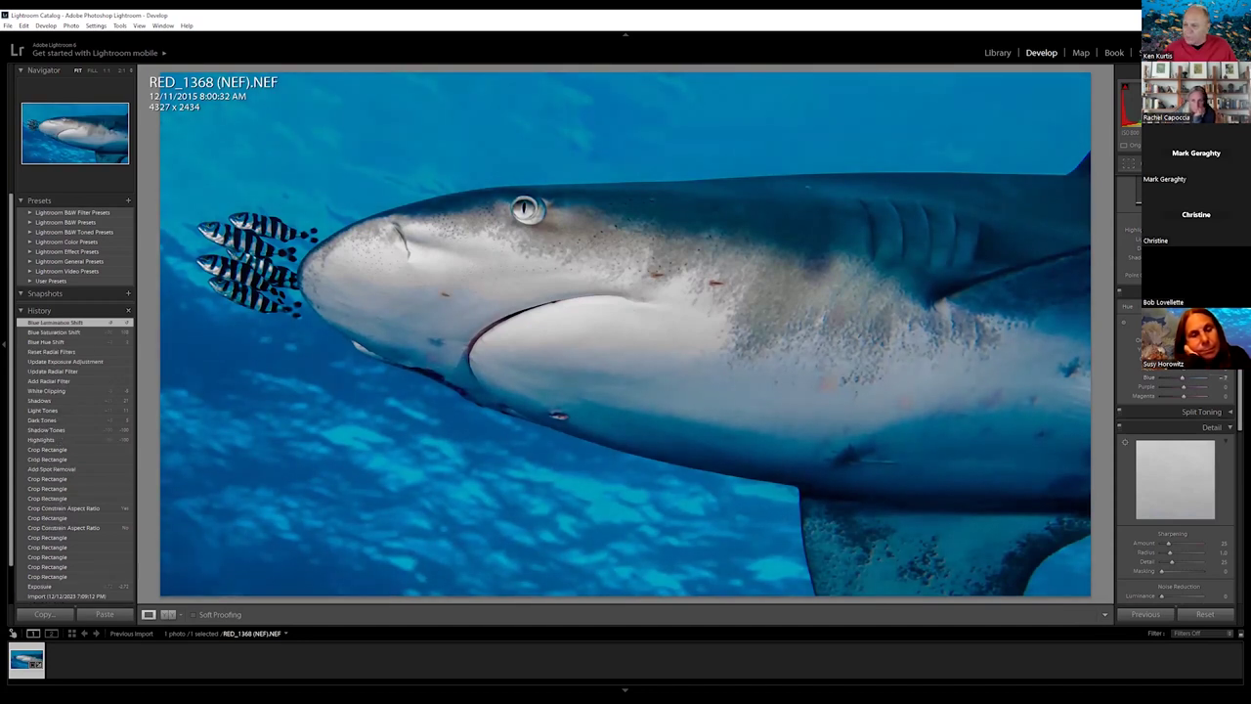
Sharpen the shark photo with edge Masking at 75 and an Amount of 150, previewing the mask
{"action": "scroll", "coordinate": [1181, 410], "scroll_direction": "down", "scroll_amount": 3}
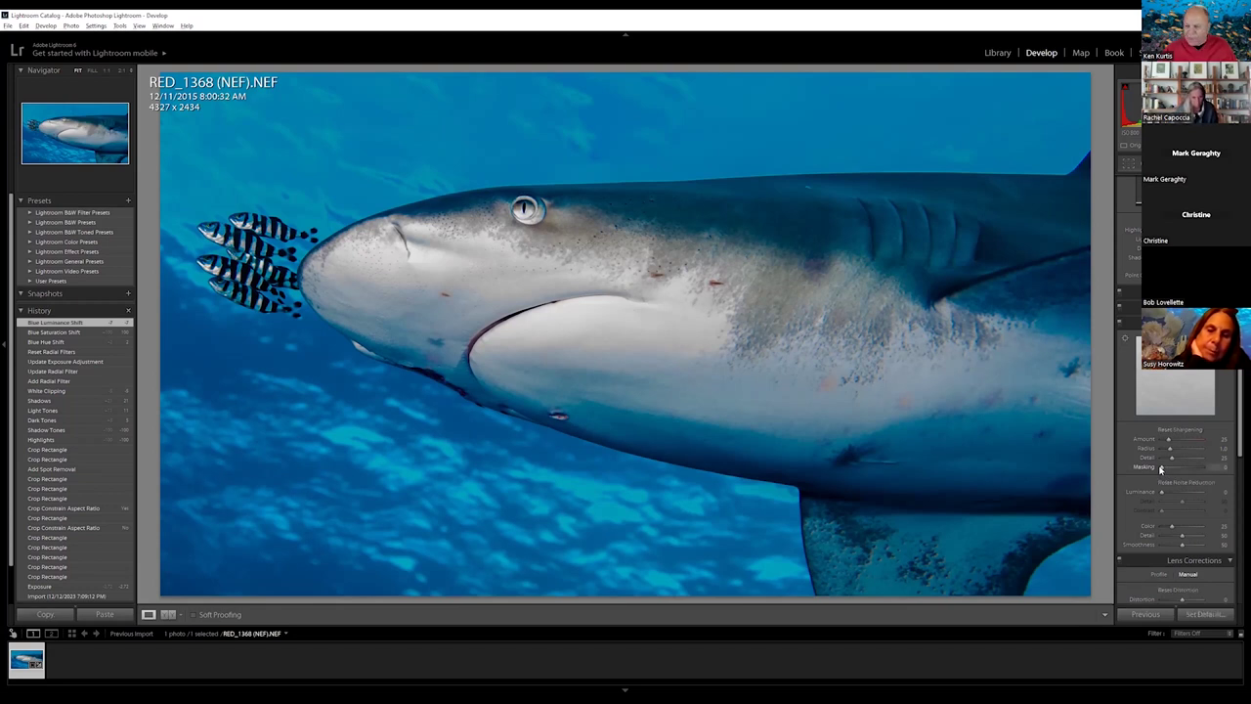
{"action": "left_click", "coordinate": [1161, 470], "text": "alt"}
{"action": "left_click_drag", "start_coordinate": [1162, 470], "coordinate": [1203, 445], "text": "alt"}
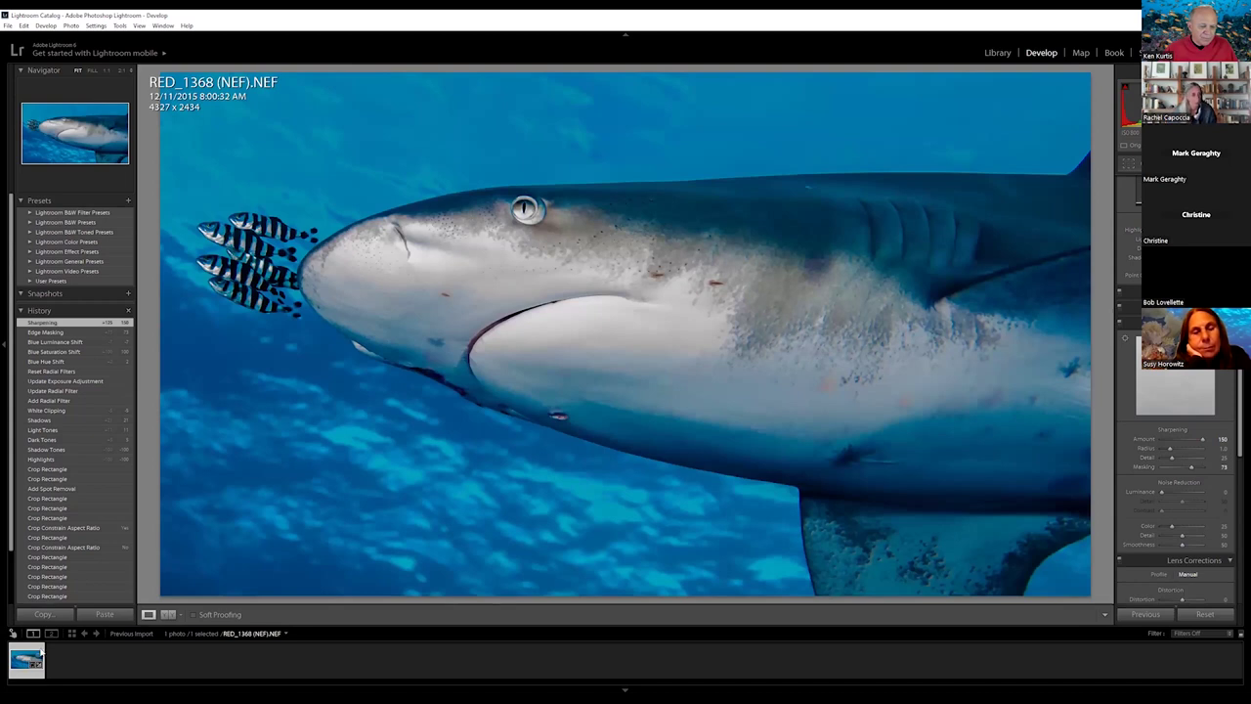
Examine the photo's export settings for location, naming, file format, sizing, metadata and watermark, and close them without exporting
{"action": "right_click", "coordinate": [27, 661]}
{"action": "key", "text": "Escape"}
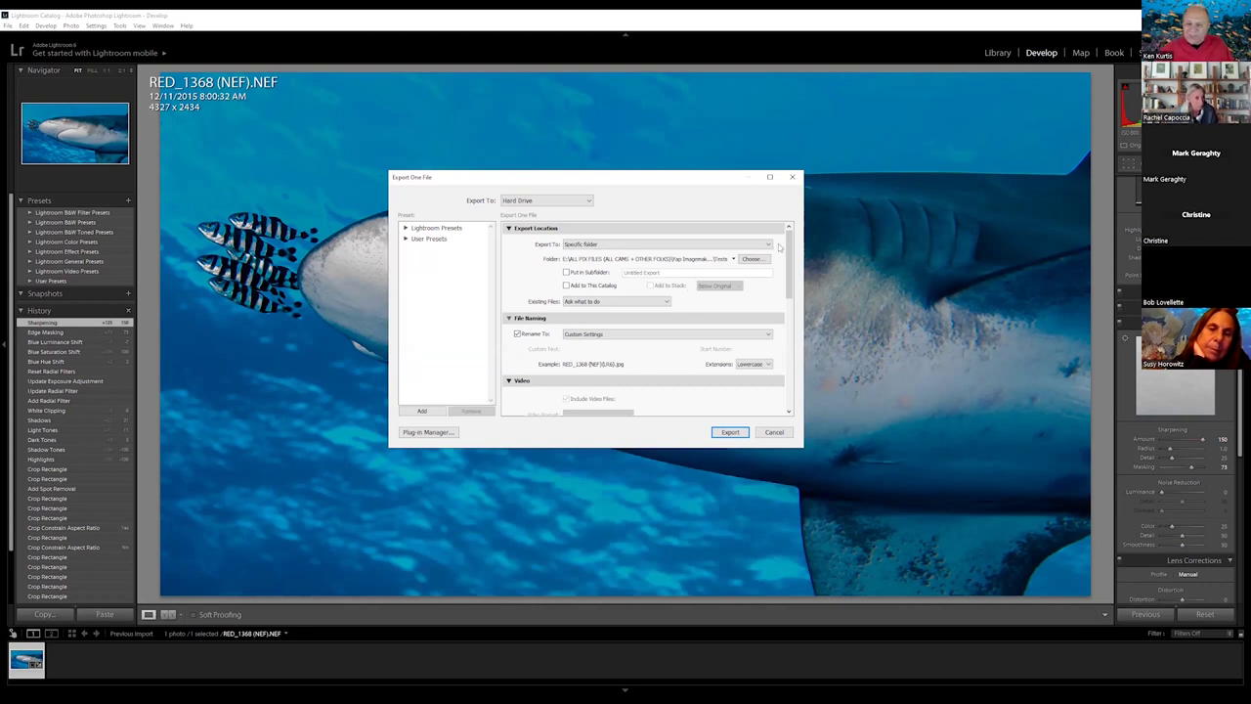
{"action": "left_click_drag", "start_coordinate": [786, 248], "coordinate": [787, 277]}
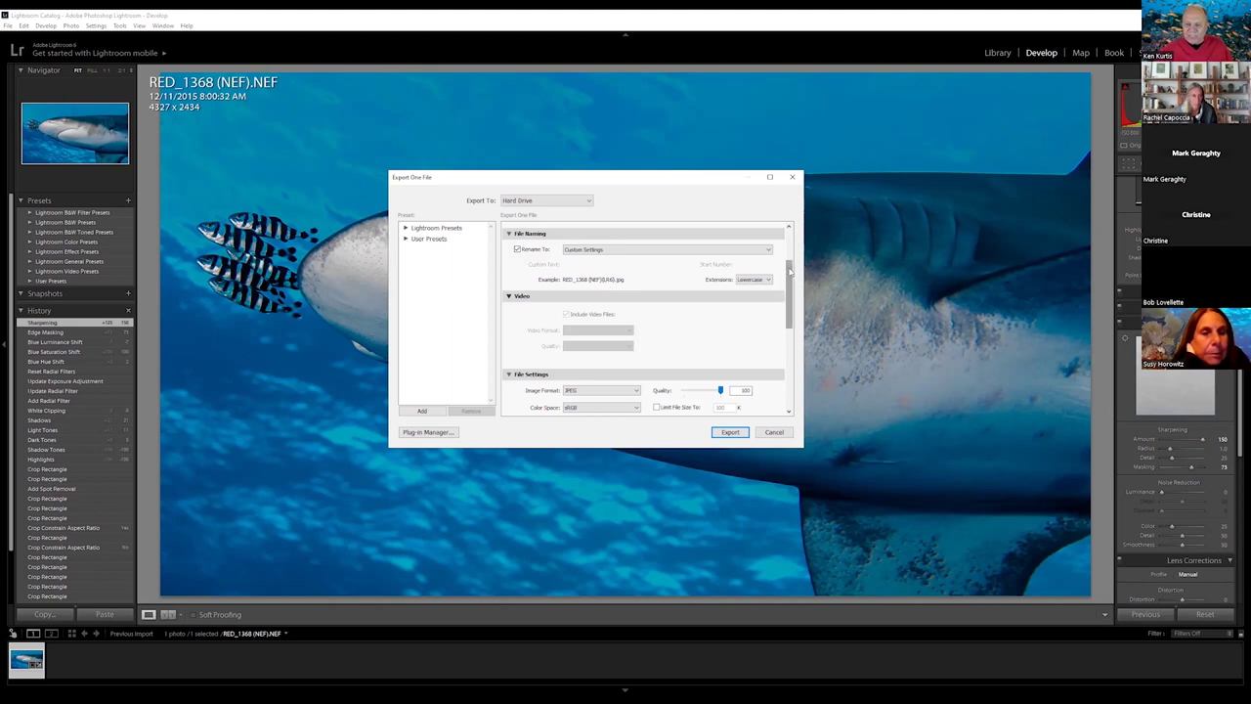
{"action": "scroll", "coordinate": [789, 271], "scroll_direction": "down", "scroll_amount": 3}
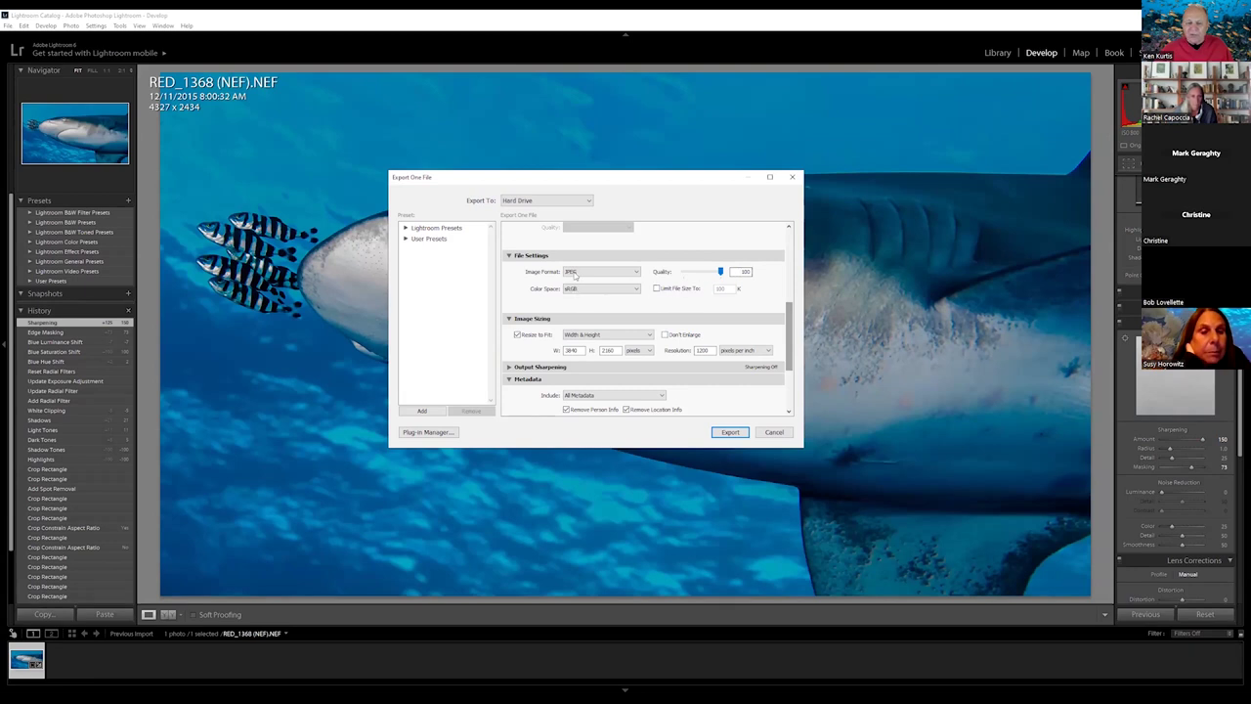
{"action": "left_click", "coordinate": [637, 271]}
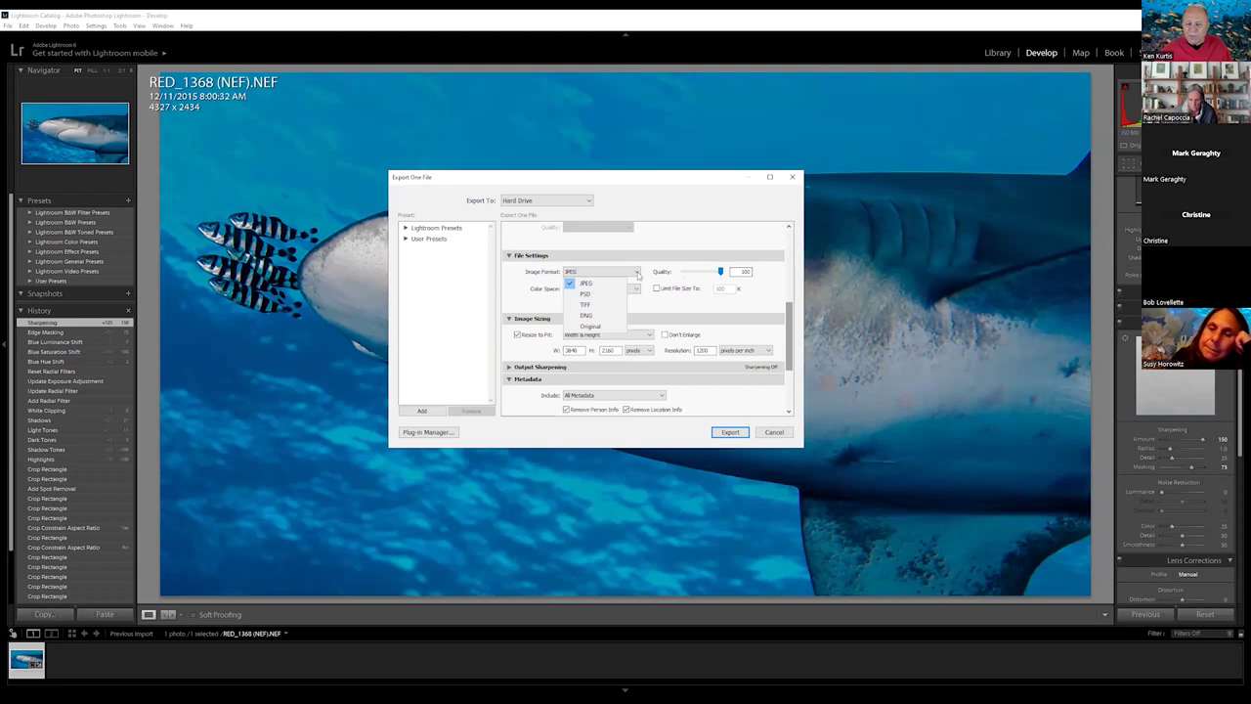
{"action": "left_click", "coordinate": [637, 274]}
{"action": "left_click", "coordinate": [637, 273]}
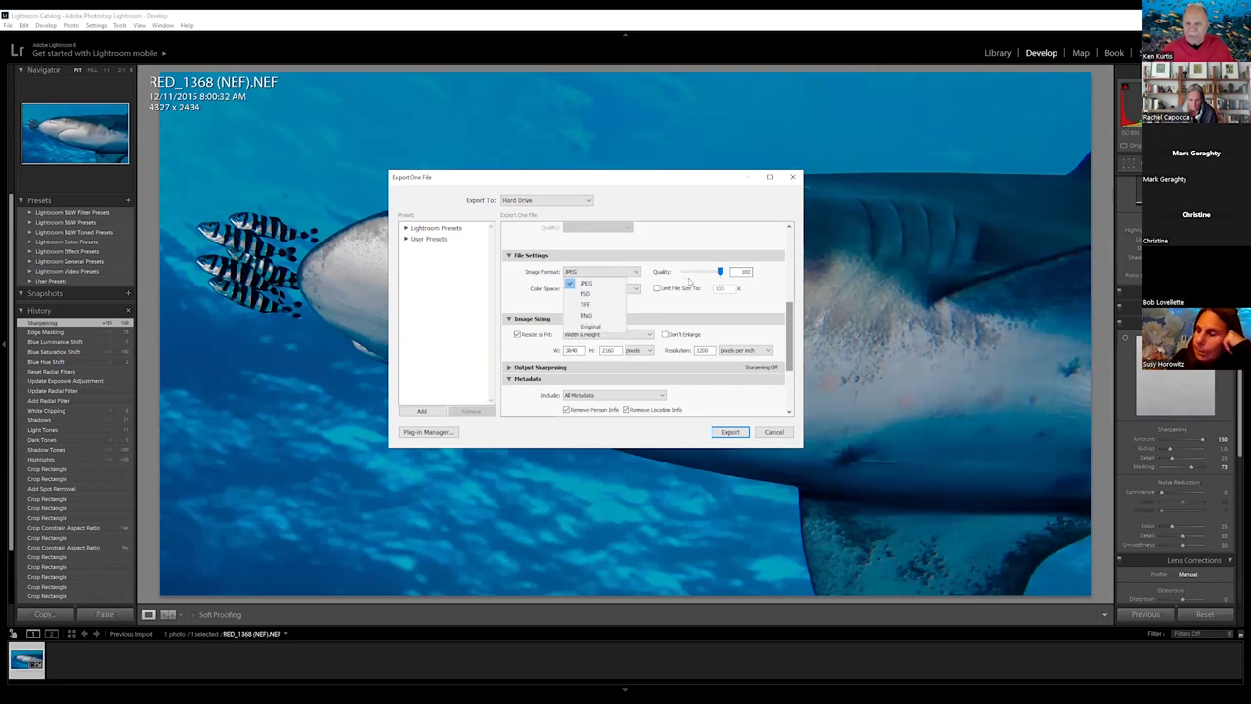
{"action": "left_click", "coordinate": [780, 293]}
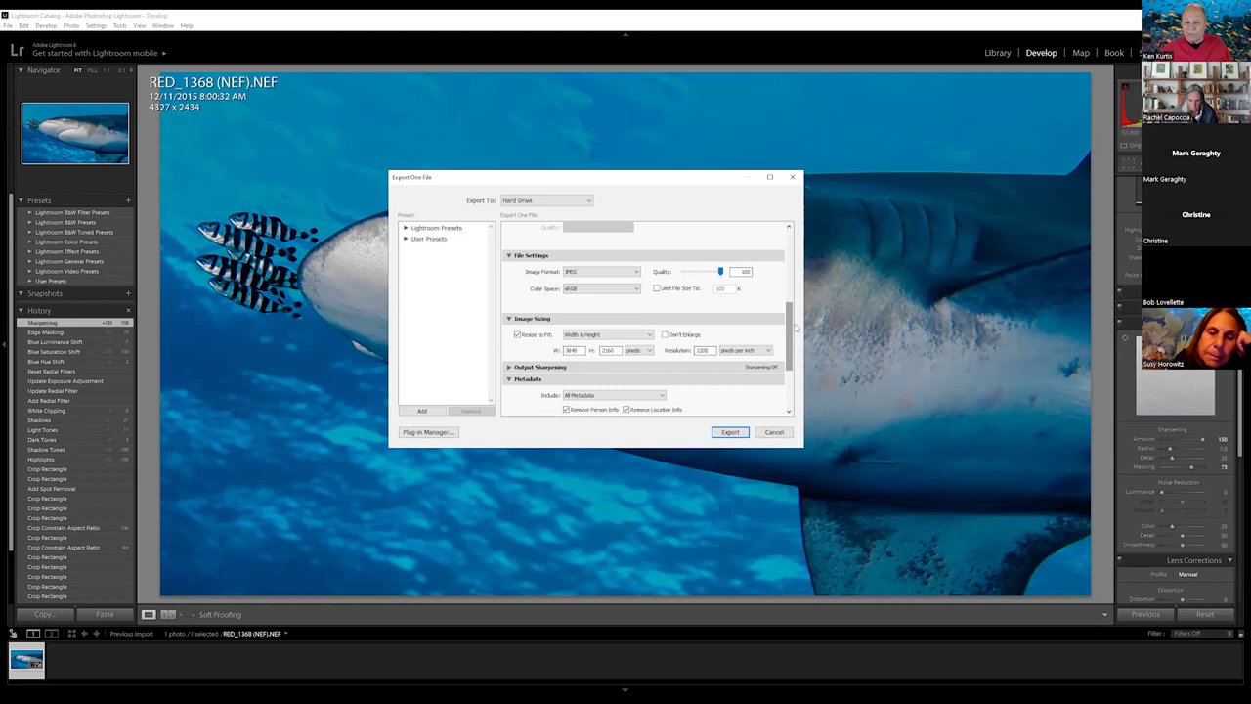
{"action": "left_click_drag", "start_coordinate": [789, 315], "coordinate": [787, 361]}
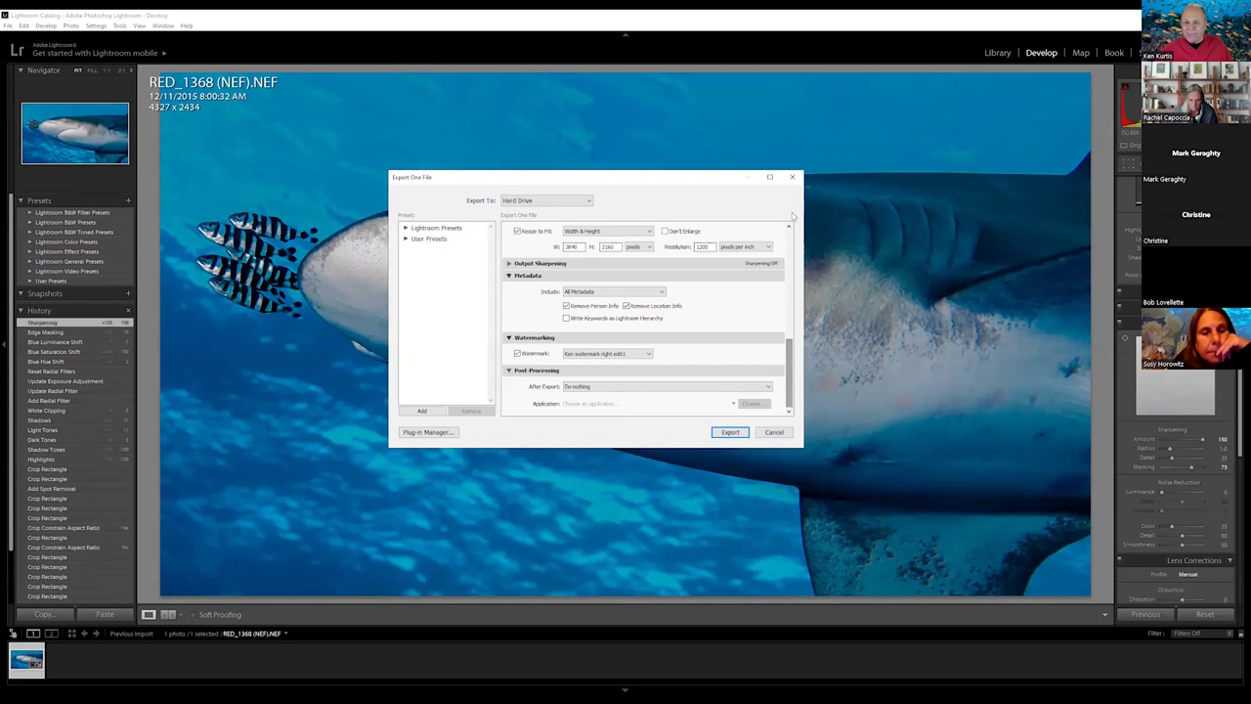
{"action": "left_click", "coordinate": [794, 179]}
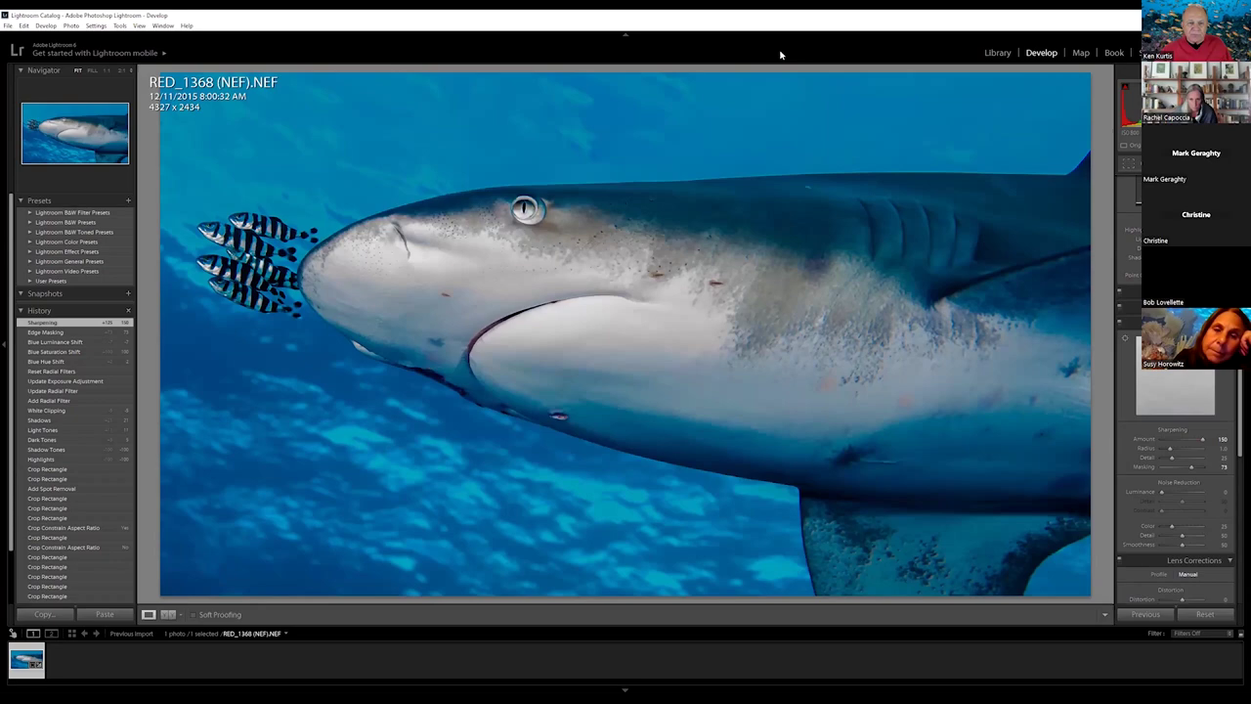
{"action": "left_click", "coordinate": [779, 55]}
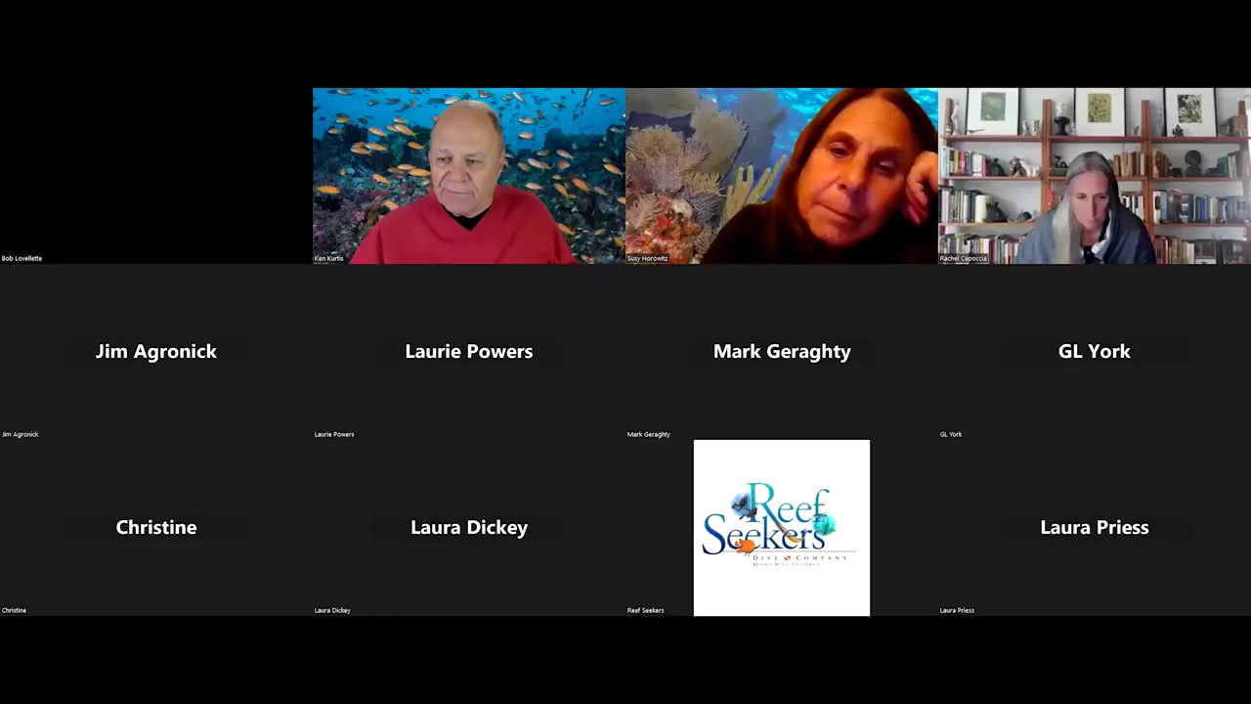